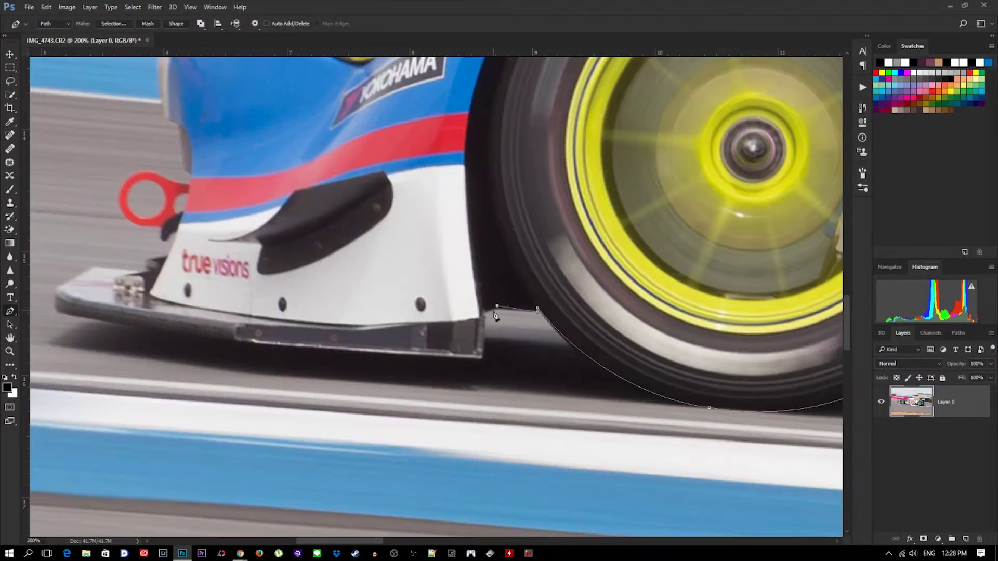
Step: Trace the lower sill and front splitter with Pen anchors up to the front bodywork
left_click(484, 311)
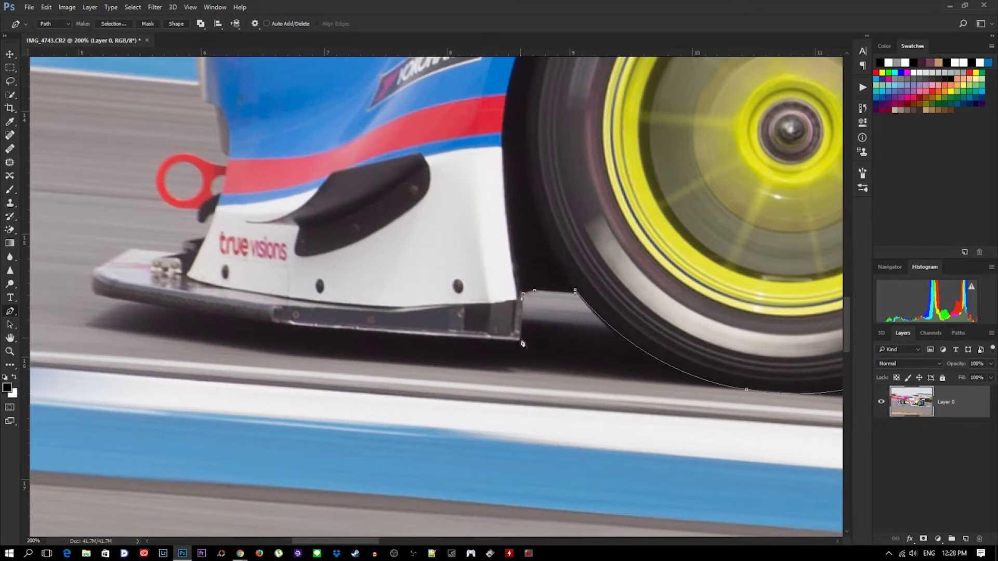
left_click(519, 337)
left_click_drag(418, 314, 572, 327)
left_click(372, 289)
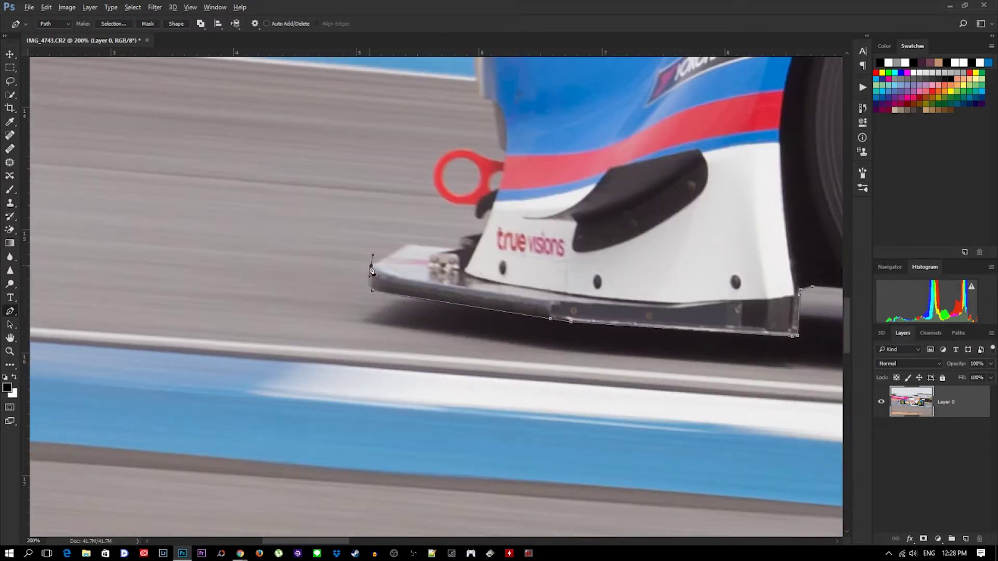
left_click(460, 250)
left_click(462, 239)
left_click(484, 234)
Step: Zoom in and trace the nose around the tow hook up to its upper edge
key("ctrl+plus")
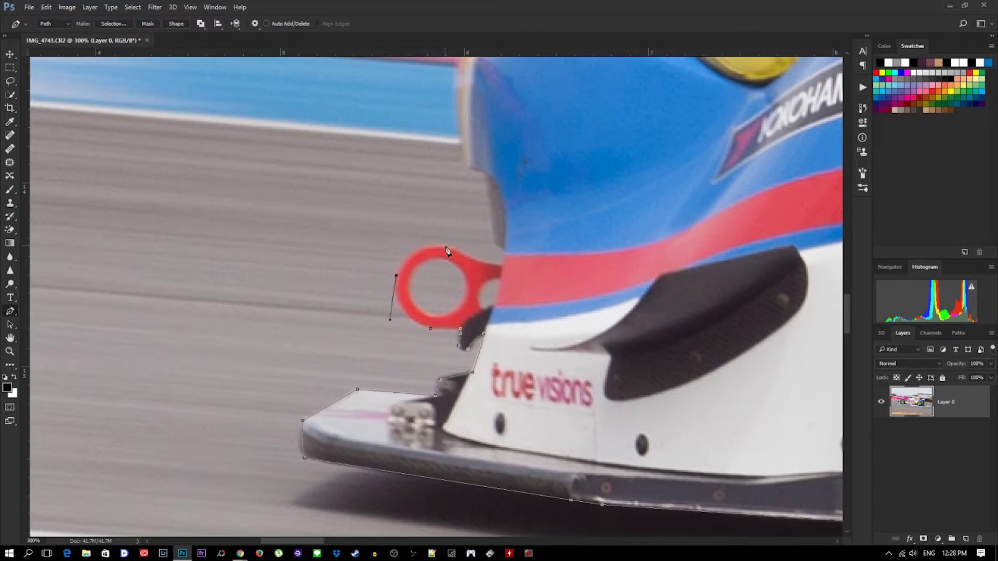
scroll(499, 270, "up", 3)
left_click(511, 289)
left_click(496, 287)
left_click(491, 283)
scroll(485, 290, "up", 2)
mouse_move(439, 231)
left_mouse_down()
mouse_move(450, 205)
mouse_move(330, 318)
mouse_move(379, 291)
left_mouse_up()
left_click(438, 225)
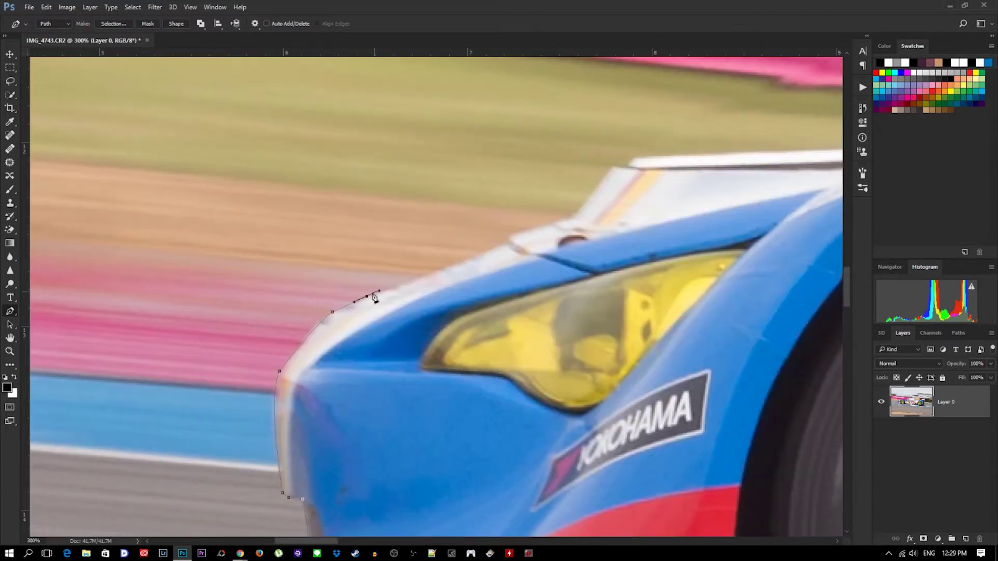
left_click(569, 217)
left_click_drag(592, 209, 487, 266)
Step: Curve the path along the bonnet's white trim and over the wheel arch
left_click(789, 211)
mouse_move(789, 211)
left_mouse_down()
mouse_move(550, 280)
mouse_move(322, 325)
left_mouse_up()
left_click(489, 279)
left_click_drag(490, 282, 244, 239)
left_click_drag(428, 237, 546, 251)
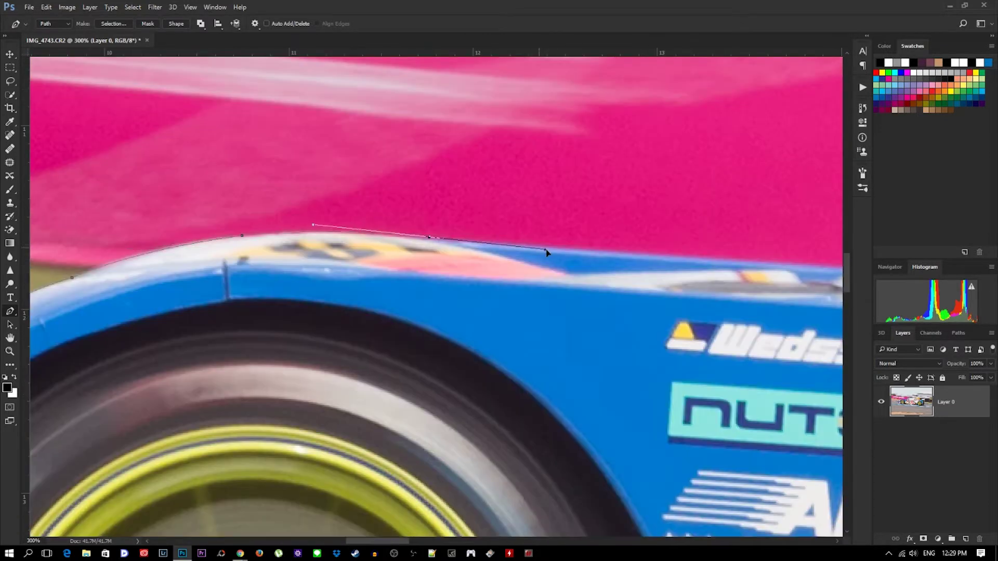
left_click_drag(460, 247, 149, 275)
left_click(544, 296)
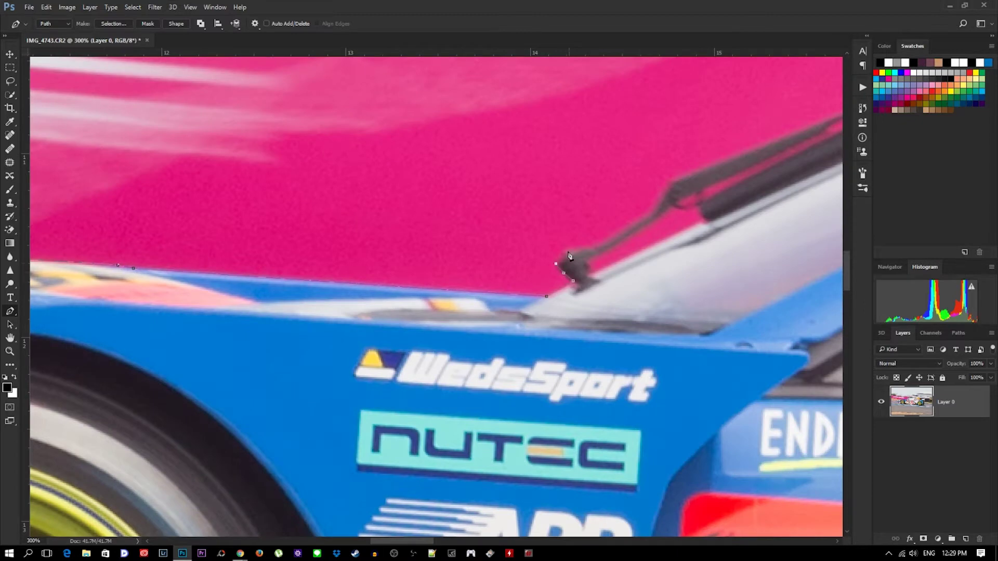
Step: Shape the path around the wiper base and along the wiper's top
left_click_drag(680, 201, 534, 279)
left_click(504, 291)
left_click_drag(729, 184, 543, 269)
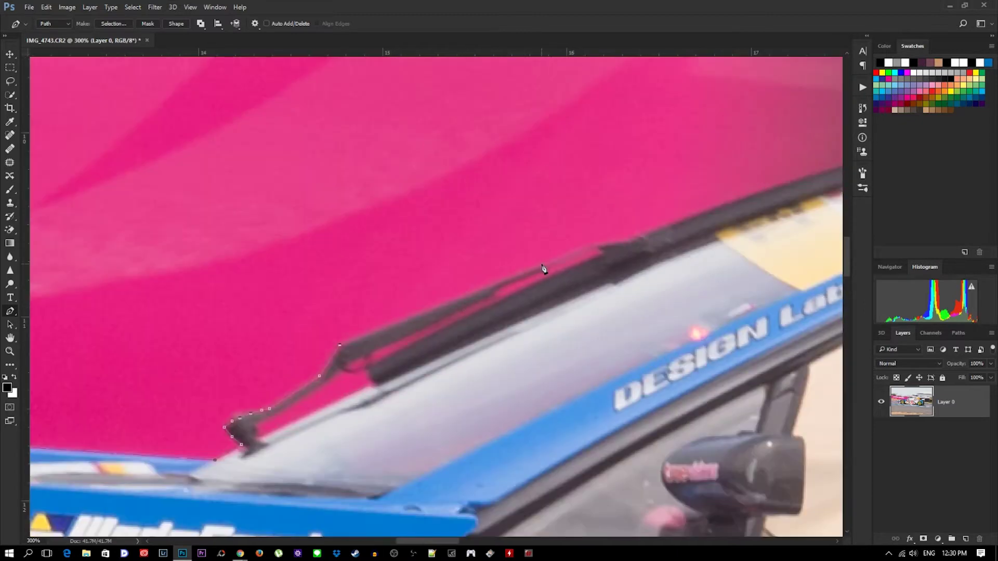
left_click_drag(633, 247, 215, 354)
left_click_drag(498, 254, 566, 247)
Step: Continue the path along the roofline with smooth anchors
left_click_drag(644, 264, 318, 260)
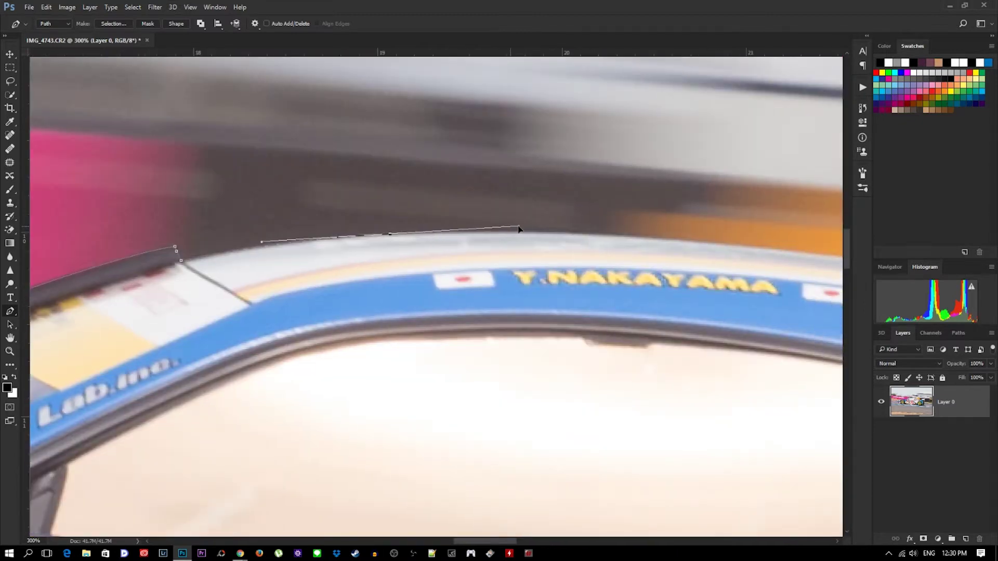
left_click_drag(508, 225, 202, 225)
left_click(379, 239)
left_click_drag(558, 264, 350, 217)
mouse_move(549, 245)
left_mouse_down()
mouse_move(614, 263)
mouse_move(429, 251)
left_mouse_up()
Step: Trace the path up and back down the roof antenna
left_click(591, 251)
left_click(536, 277)
left_click_drag(536, 277, 495, 323)
left_click(533, 197)
left_click_drag(533, 197, 452, 374)
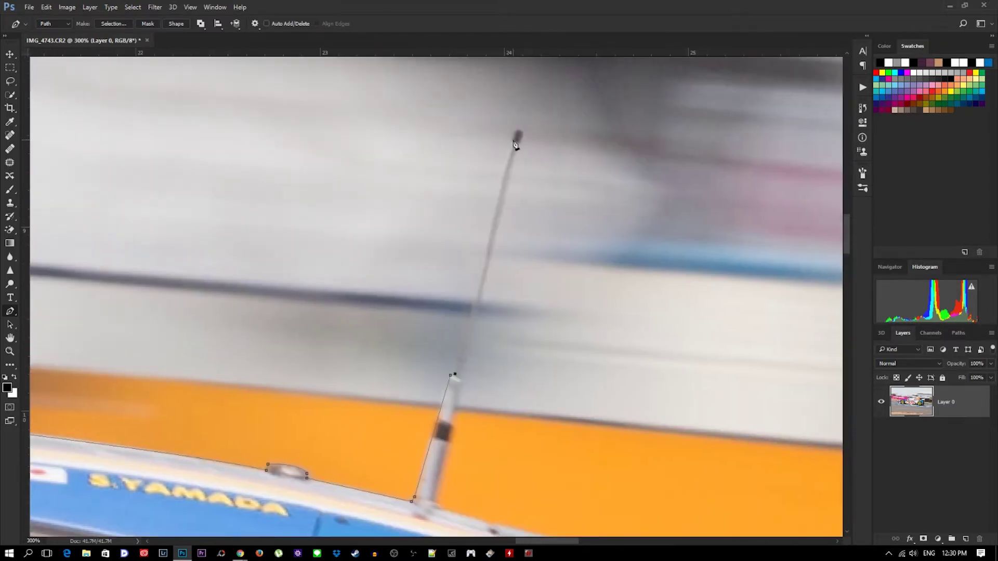
Step: Curve the path along the rear roof and down onto the rear deck
scroll(465, 318, "down", 2)
left_click_drag(610, 494, 361, 263)
left_click(383, 242)
left_click(457, 269)
left_click_drag(776, 397, 516, 292)
left_click_drag(768, 415, 552, 303)
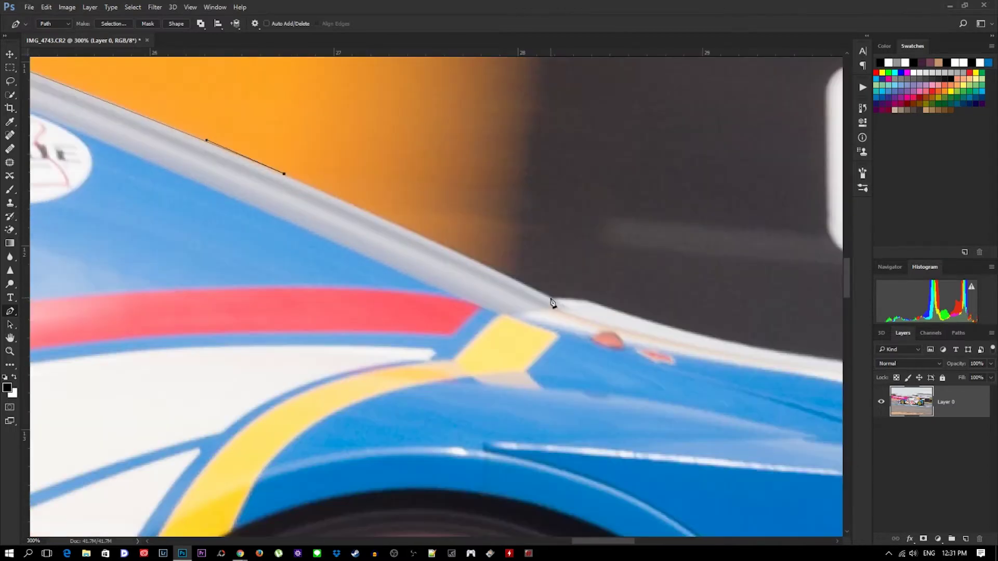
left_click_drag(838, 353, 539, 294)
mouse_move(635, 314)
left_mouse_down()
mouse_move(563, 293)
mouse_move(561, 244)
left_mouse_up()
left_click_drag(550, 235, 577, 277)
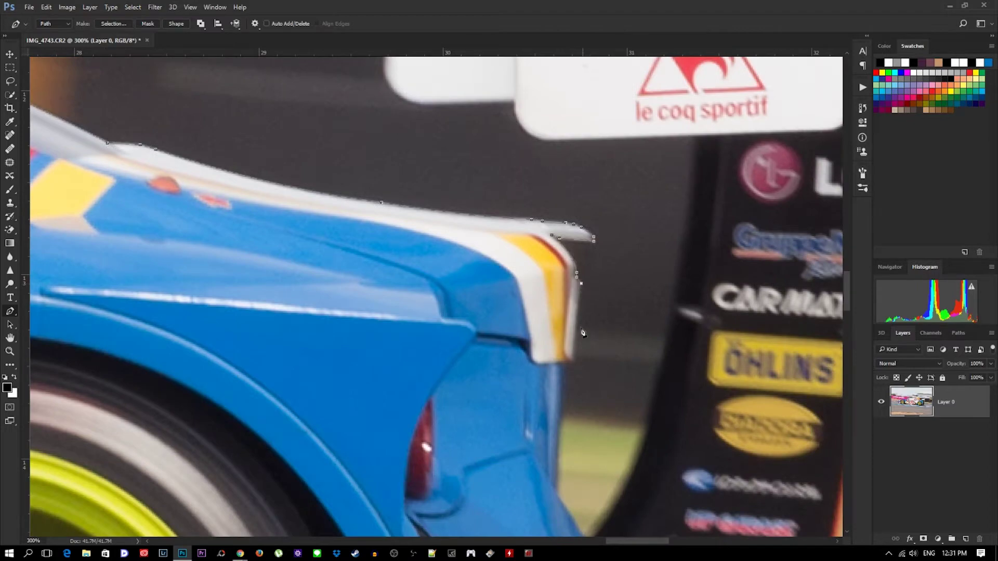
Step: Trace the rear bodywork tip and down the rear quarter
scroll(582, 289, "down", 3)
left_click(556, 244)
left_click(562, 317)
scroll(597, 296, "down", 2)
left_click_drag(569, 188, 575, 102)
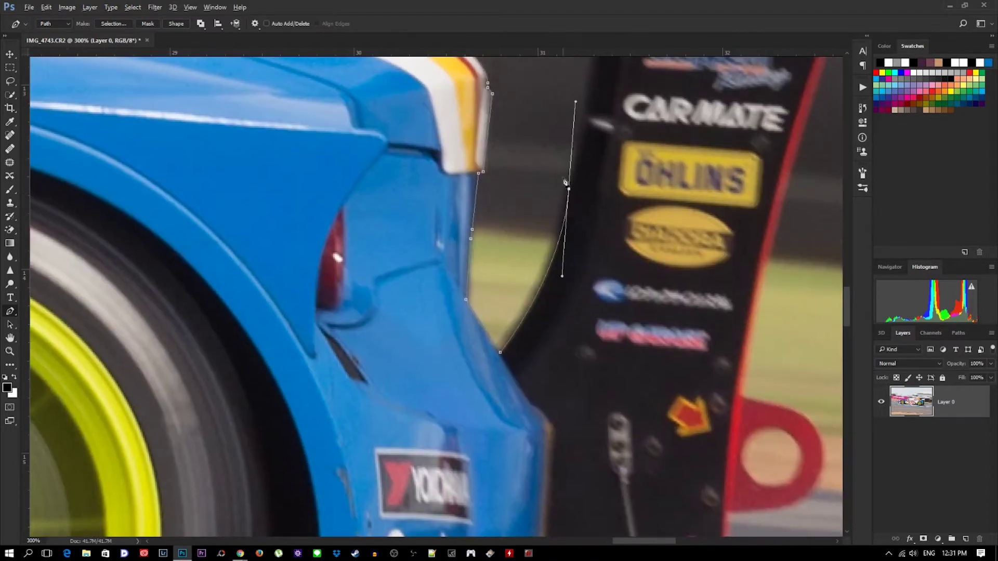
scroll(566, 182, "up", 3)
scroll(541, 138, "up", 2)
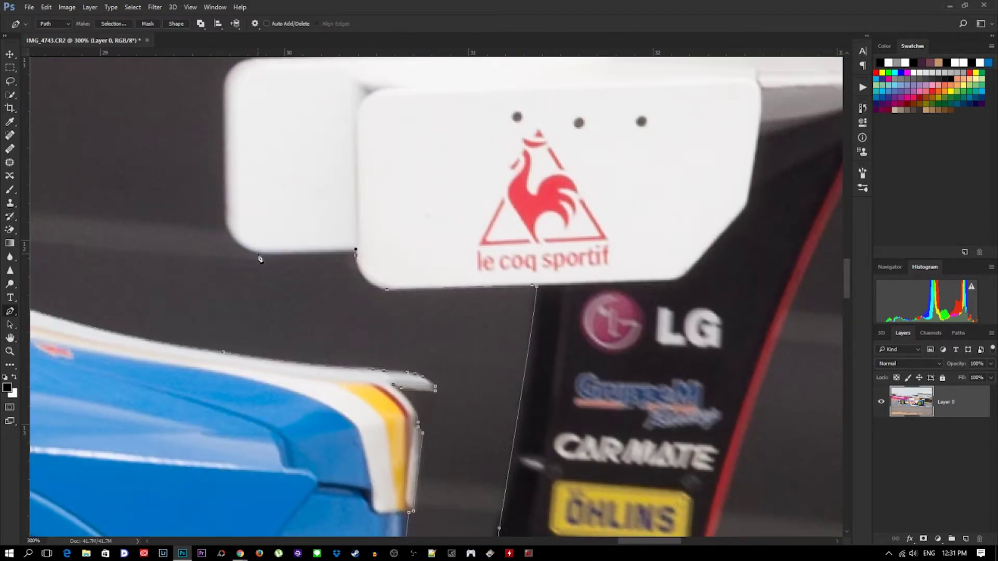
Step: Anchor the path at the wing sign's corner and along the wing's top edge
left_click_drag(236, 142, 306, 297)
left_click_drag(324, 214, 328, 215)
scroll(597, 208, "right", 5)
left_click(547, 200)
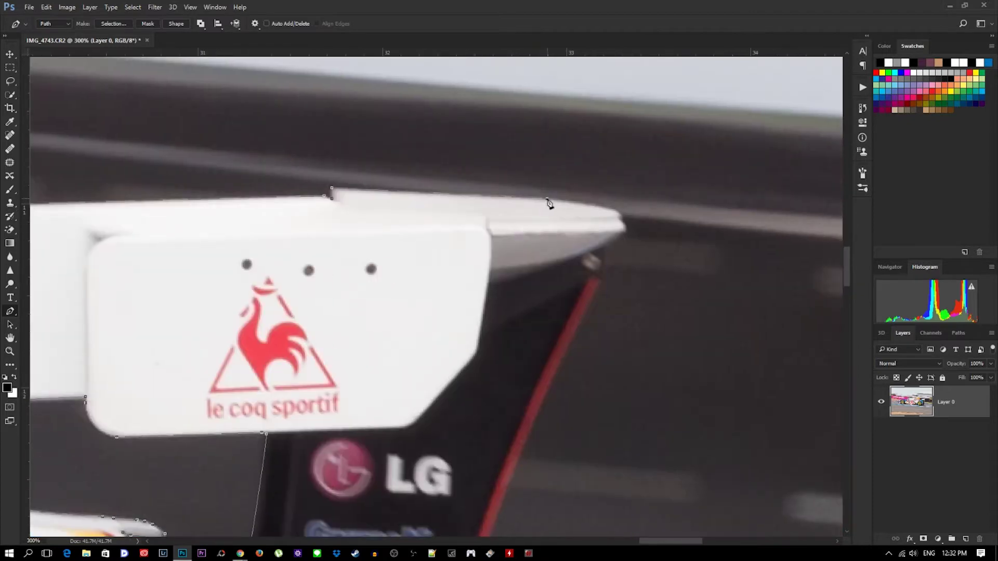
Step: Follow the wing support's red stripe down toward the tow hook
scroll(572, 312, "down", 3)
left_click(536, 327)
left_click(500, 419)
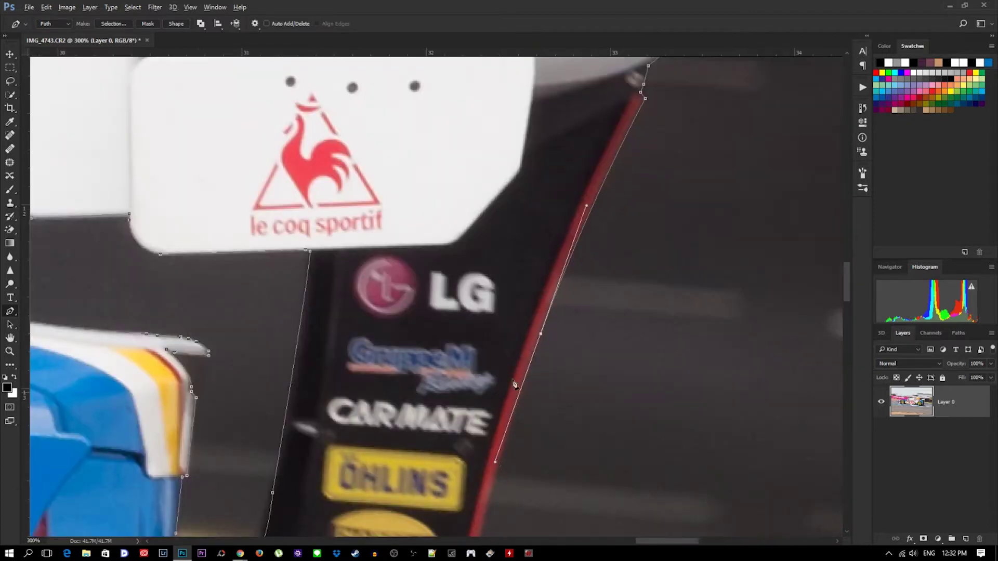
scroll(513, 383, "down", 3)
left_click(497, 331)
left_click_drag(478, 427, 486, 201)
left_click(478, 245)
left_click_drag(478, 245, 455, 195)
Step: Curve the path around the rear tow hook and down the wing support
left_click(502, 208)
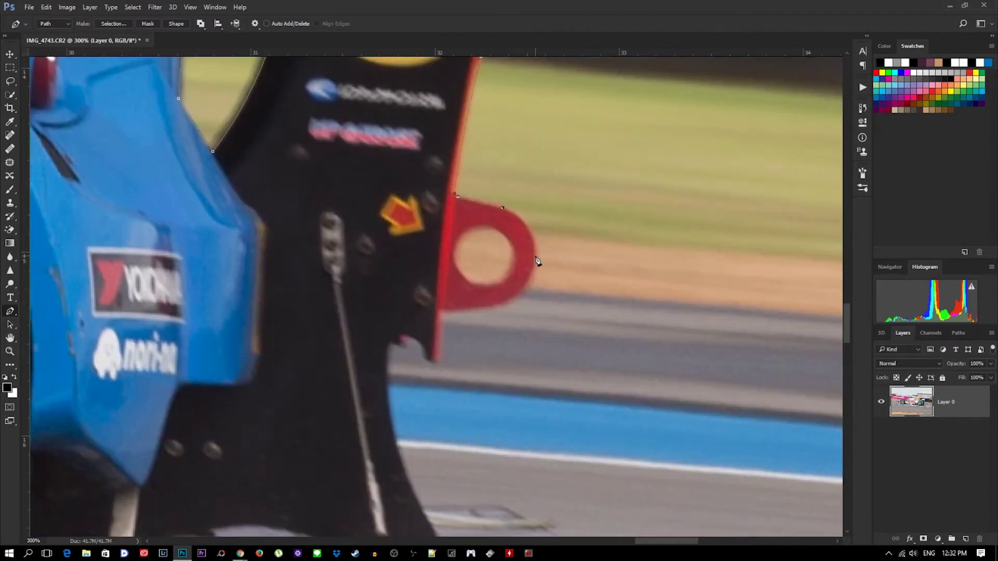
left_click_drag(445, 314, 476, 186)
left_click_drag(461, 237, 443, 130)
left_click(427, 129)
left_click(434, 170)
Step: Trace the rear wing's top edge and its tip
left_click_drag(470, 293, 441, 262)
left_click(517, 257)
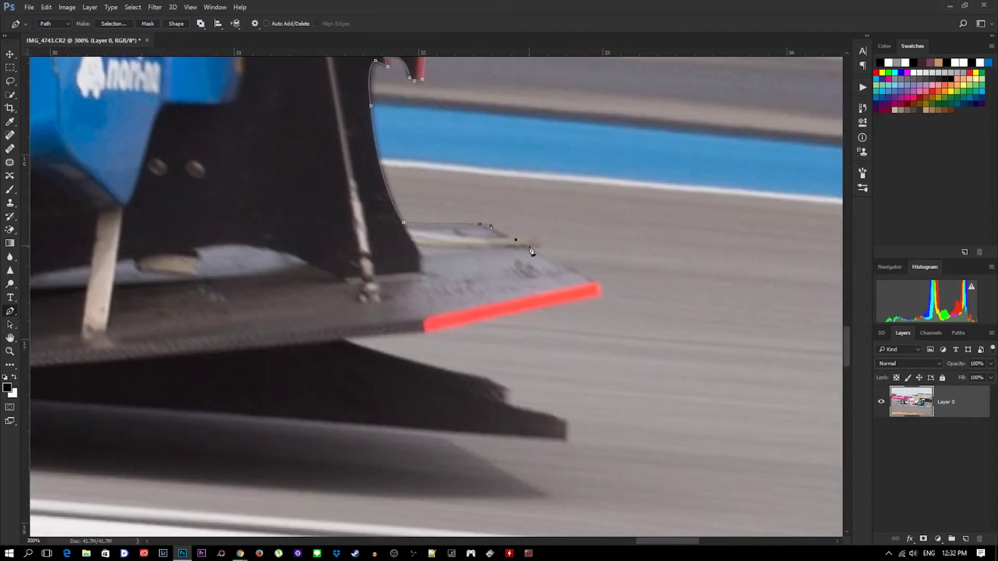
left_click_drag(529, 246, 493, 194)
left_click(557, 230)
Step: Finish the path along the lower wing edge and under the rear wheel
left_click(305, 294)
left_click_drag(305, 294, 448, 139)
left_click(542, 166)
left_click(594, 174)
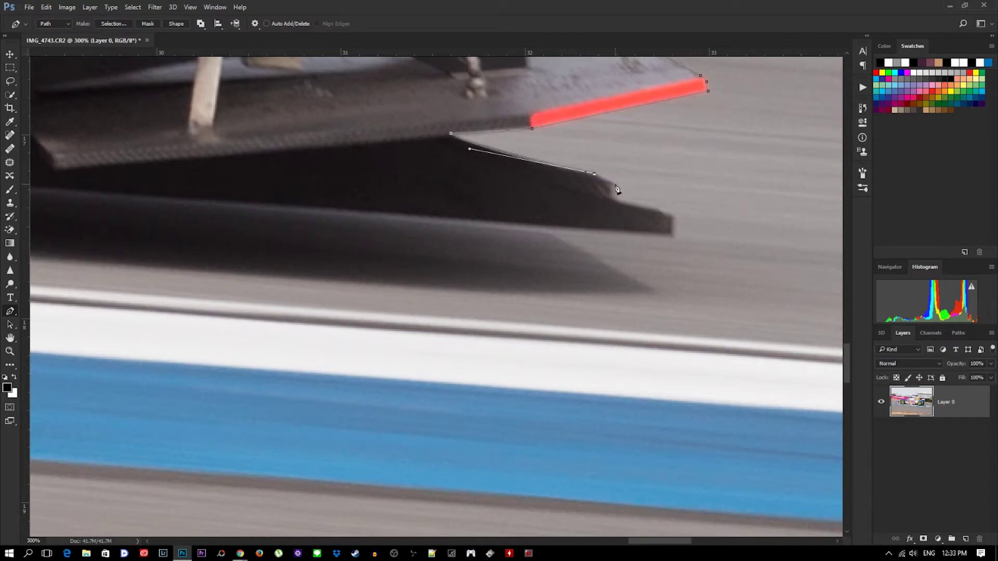
mouse_move(31, 197)
left_mouse_down()
mouse_move(145, 194)
mouse_move(722, 234)
left_mouse_up()
mouse_move(345, 234)
left_mouse_down()
mouse_move(225, 194)
mouse_move(504, 283)
left_mouse_up()
left_click_drag(334, 200, 242, 79)
Step: Convert the path to a selection, save it as 'car', and deselect
key("ctrl+Return")
key("ctrl+0")
type("mcar")
key("Return")
key("ctrl+d")
Step: Add a Black & White adjustment layer to make the image grayscale
left_click(938, 538)
left_click(914, 437)
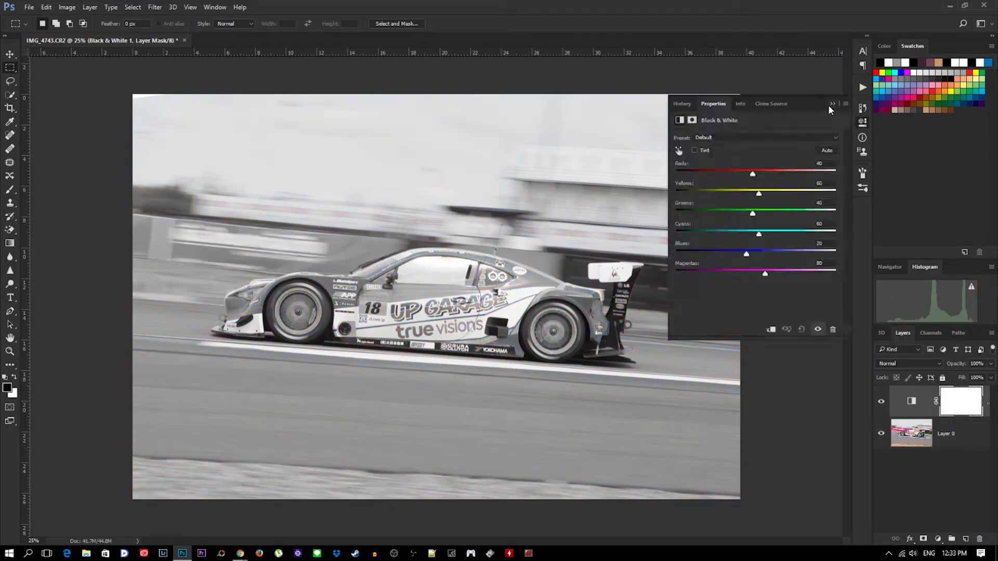
left_click(479, 189)
Step: Reload the car selection and fill its mask black to restore the car's colour
key("Return")
key("b")
key("ctrl+plus")
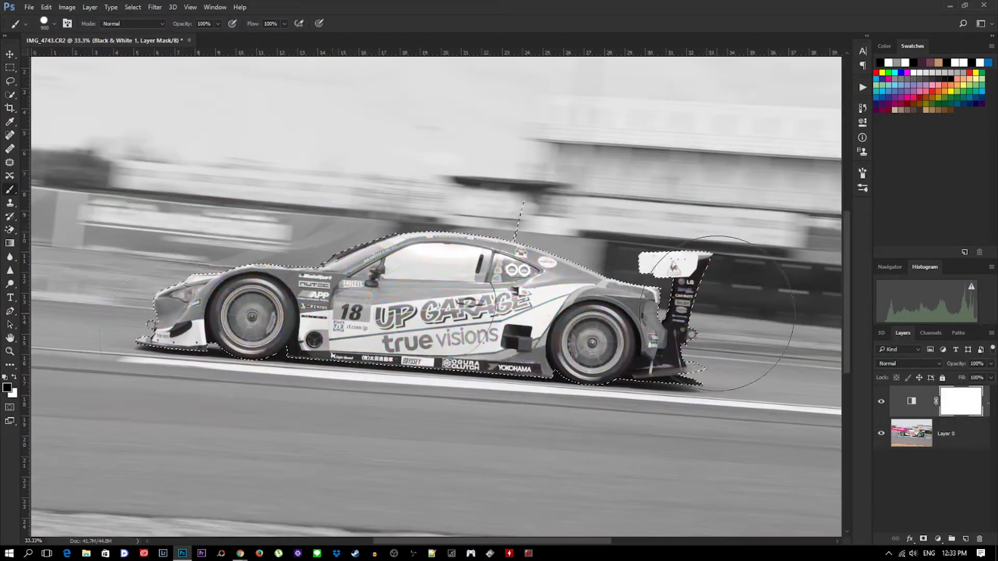
key("alt+BackSpace")
key("ctrl+plus")
key("ctrl+plus")
key("x")
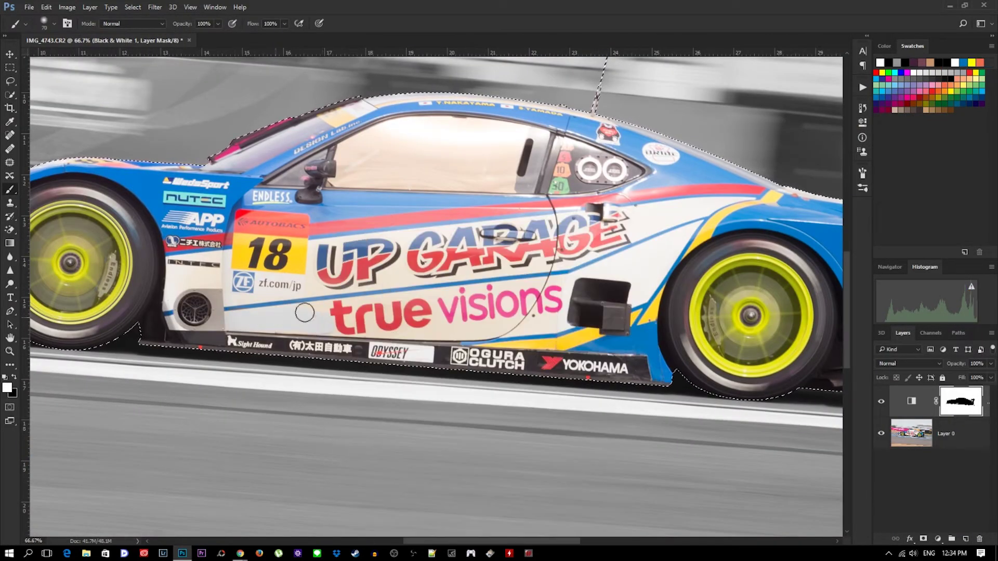
left_click_drag(332, 312, 515, 313)
Step: Paint on the mask to remove the tint from the window interior
left_click_drag(322, 259, 623, 234)
left_click_drag(239, 249, 302, 270)
scroll(353, 190, "up", 2)
left_click_drag(354, 190, 515, 176)
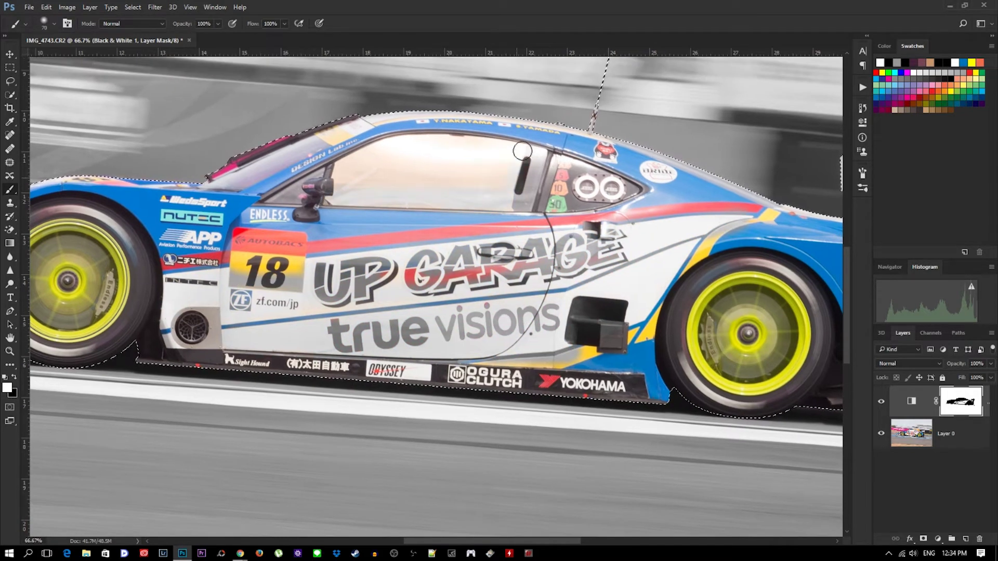
Step: At 200% zoom, restore colour to the 18 plate and UP GARAGE lettering
key("ctrl+plus")
key("ctrl+plus")
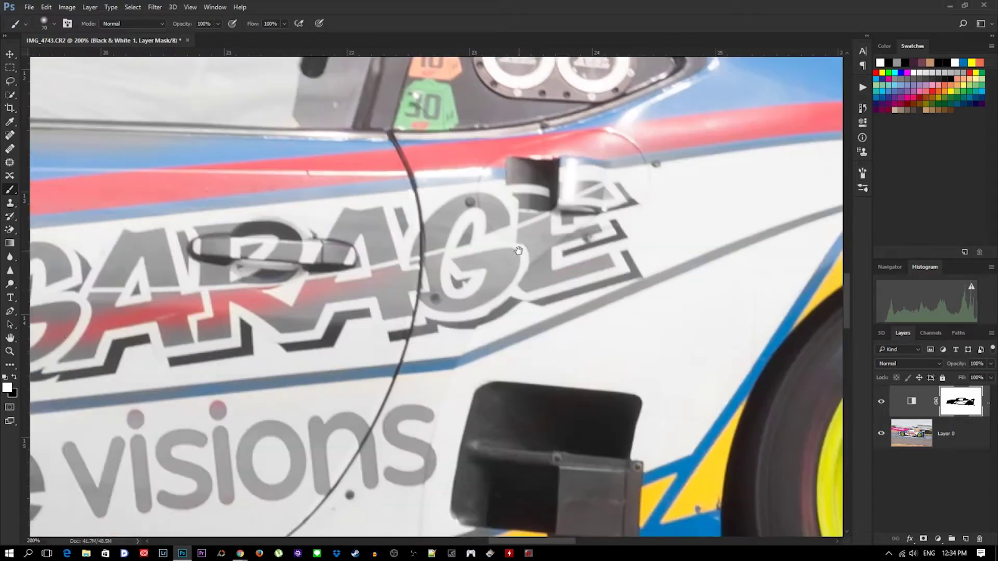
mouse_move(624, 324)
left_mouse_down()
mouse_move(587, 152)
mouse_move(832, 207)
left_mouse_up()
mouse_move(156, 208)
left_mouse_down()
mouse_move(832, 233)
mouse_move(283, 266)
left_mouse_up()
mouse_move(208, 260)
left_mouse_down()
mouse_move(205, 301)
mouse_move(410, 230)
mouse_move(370, 318)
mouse_move(205, 300)
left_mouse_up()
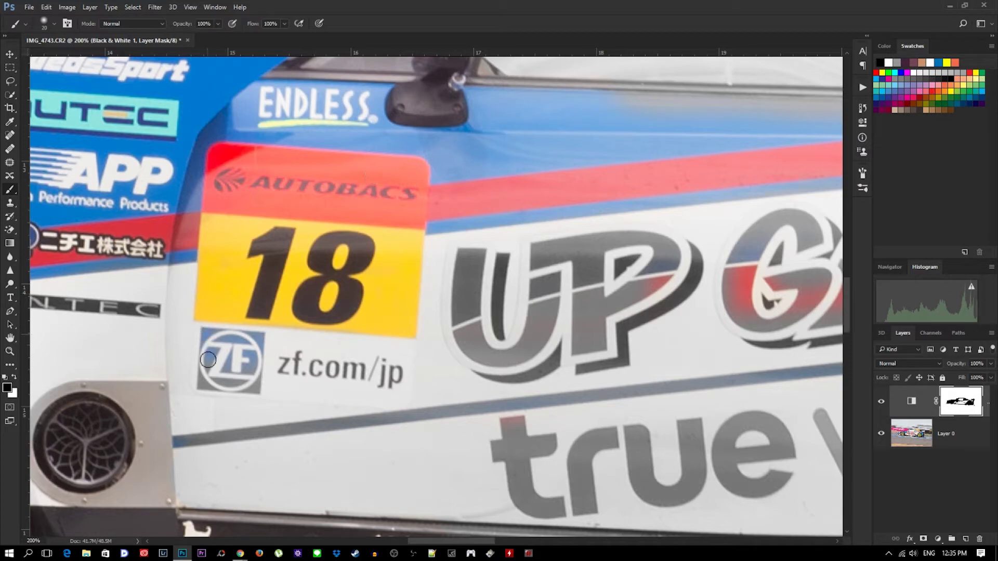
left_click_drag(462, 259, 264, 295)
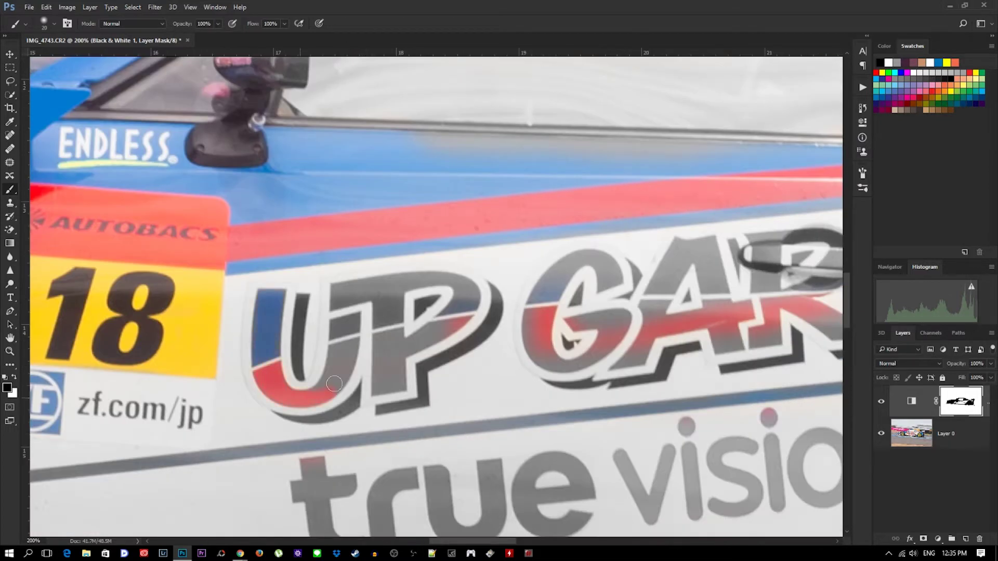
left_click_drag(453, 296, 377, 237)
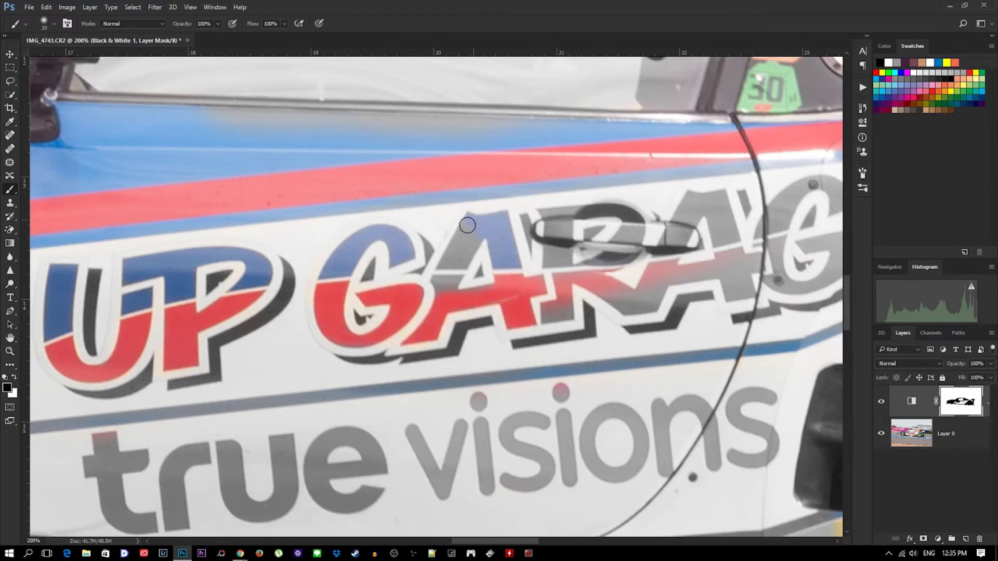
left_click_drag(467, 225, 377, 233)
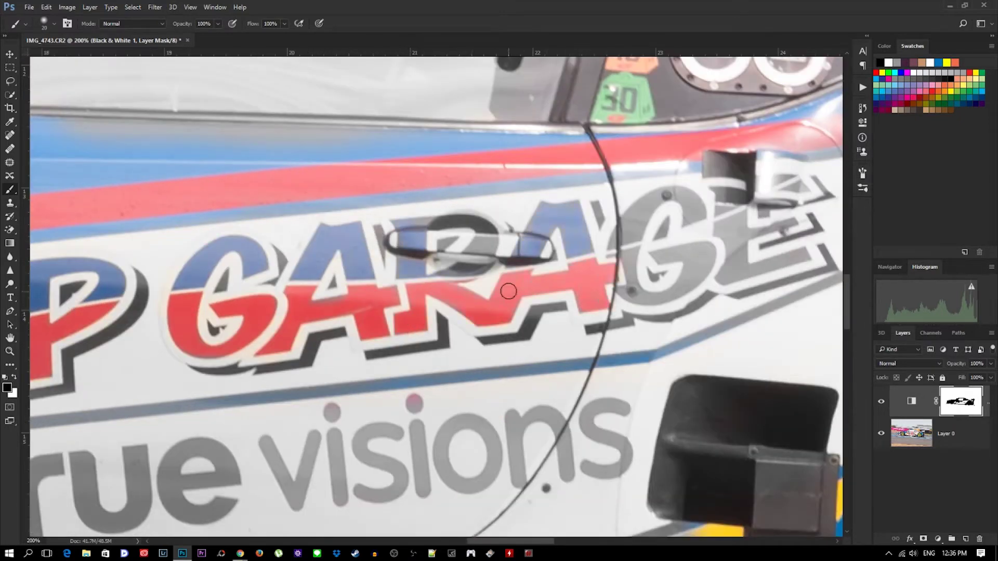
left_click_drag(473, 255, 508, 301)
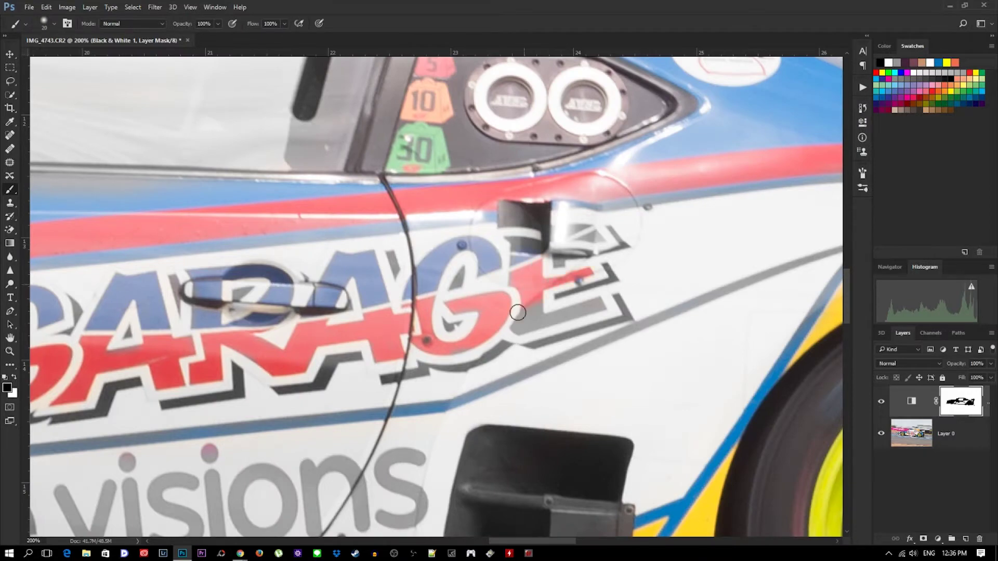
Step: Move to the true visions lettering and select the letters of 'true'
left_click_drag(591, 236, 414, 292)
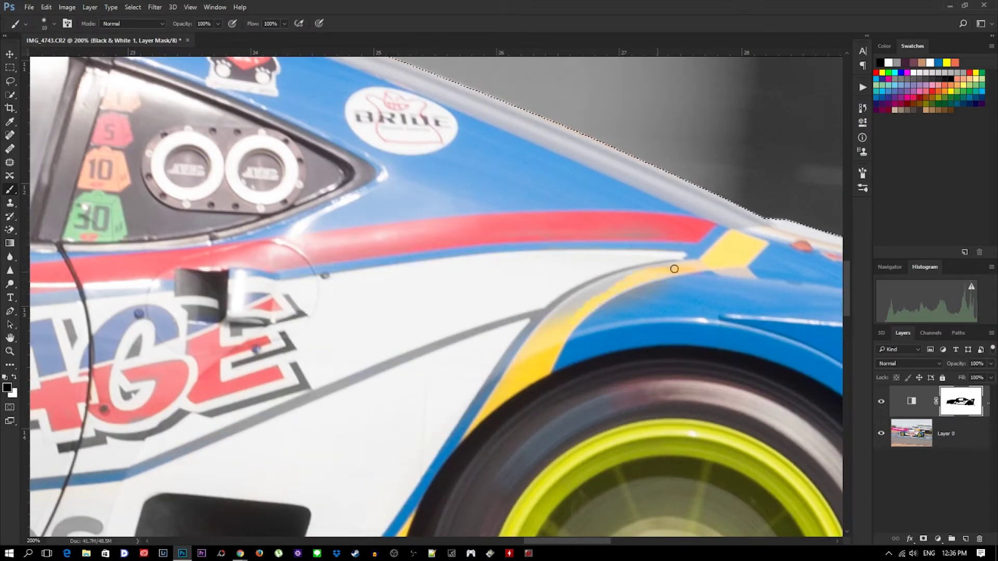
left_click_drag(362, 343, 480, 273)
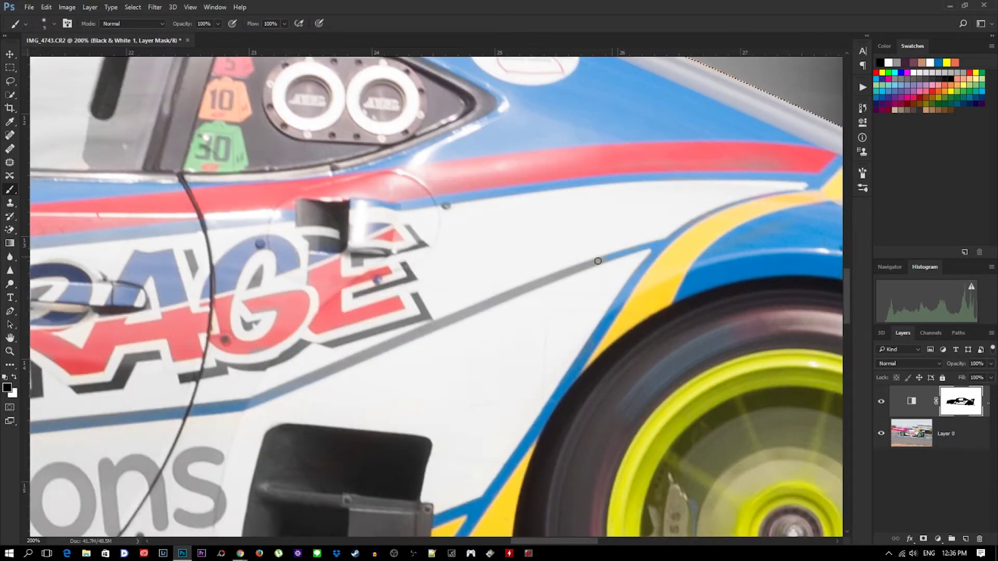
left_click_drag(157, 419, 510, 279)
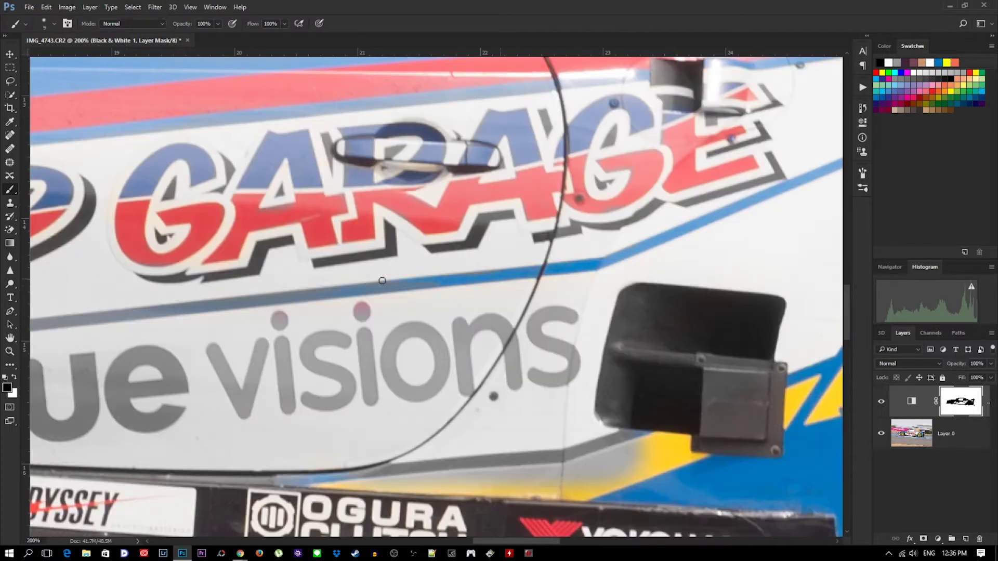
left_click_drag(36, 323, 618, 237)
mouse_move(540, 275)
left_mouse_down()
mouse_move(369, 270)
mouse_move(572, 291)
mouse_move(521, 272)
left_mouse_up()
key("ctrl+d")
key("w")
key("b")
mouse_move(207, 281)
left_mouse_down()
mouse_move(218, 343)
mouse_move(456, 374)
left_mouse_up()
Step: Paint the 'visions' letters back to pink using a larger brush
key("ctrl+plus")
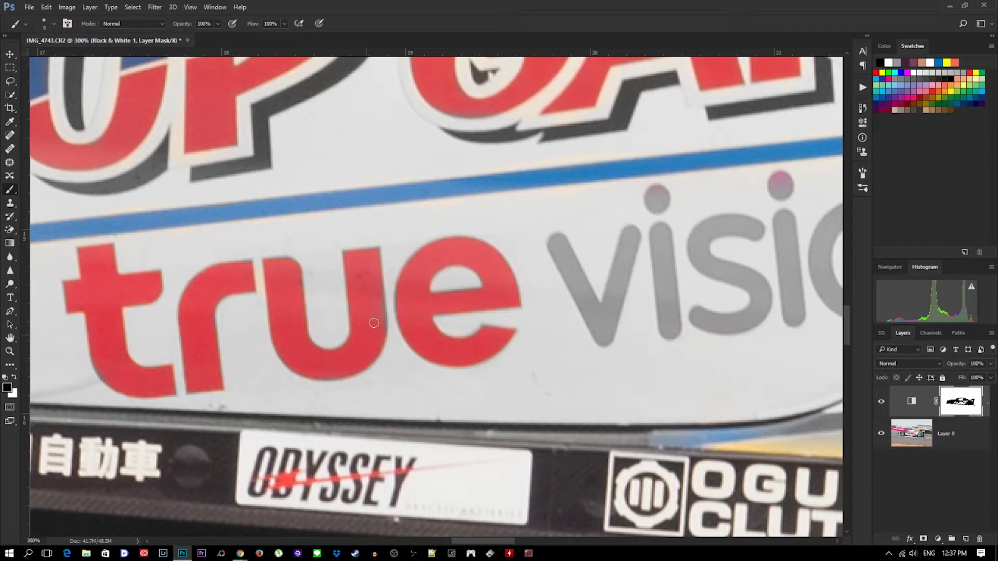
left_click_drag(645, 318, 409, 291)
mouse_move(310, 251)
left_mouse_down()
mouse_move(390, 234)
mouse_move(437, 316)
left_mouse_up()
left_click_drag(557, 215, 424, 216)
key("bracketright")
key("bracketright")
key("bracketright")
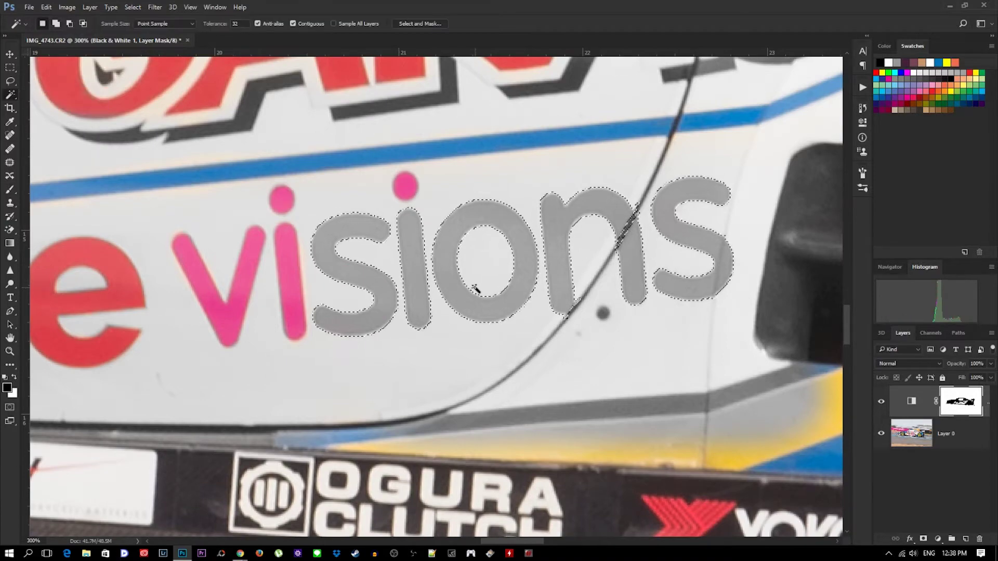
left_click_drag(475, 285, 528, 305)
Step: Check the door, side mirror and rear window, then fit the photo on screen
key("ctrl+0")
key("ctrl+plus")
key("ctrl+plus")
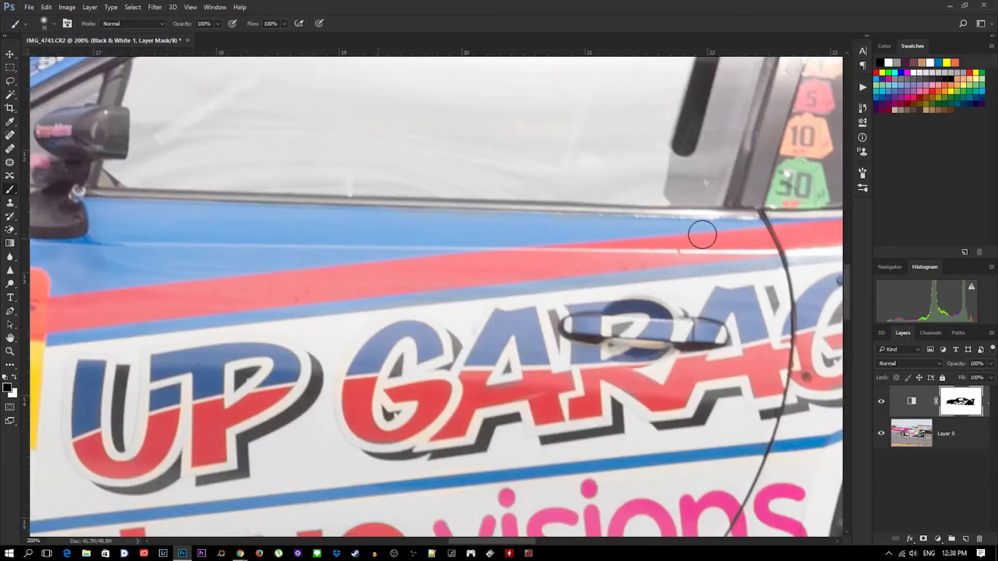
left_click_drag(101, 140, 413, 208)
left_click_drag(592, 87, 218, 212)
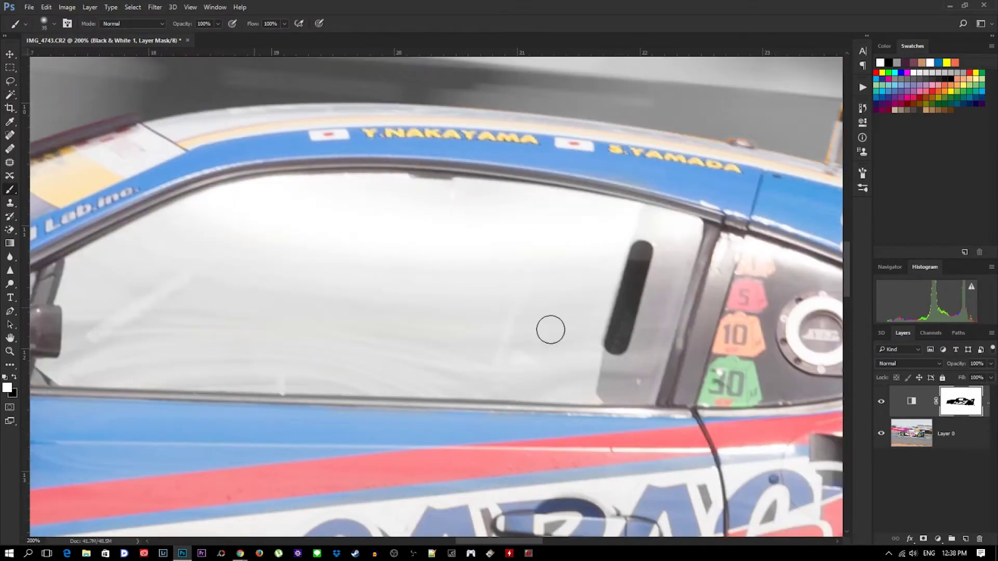
key("ctrl+0")
Step: Select Layer 0 and duplicate it as Layer 0 copy
key("m")
left_click(914, 434)
key("ctrl+j")
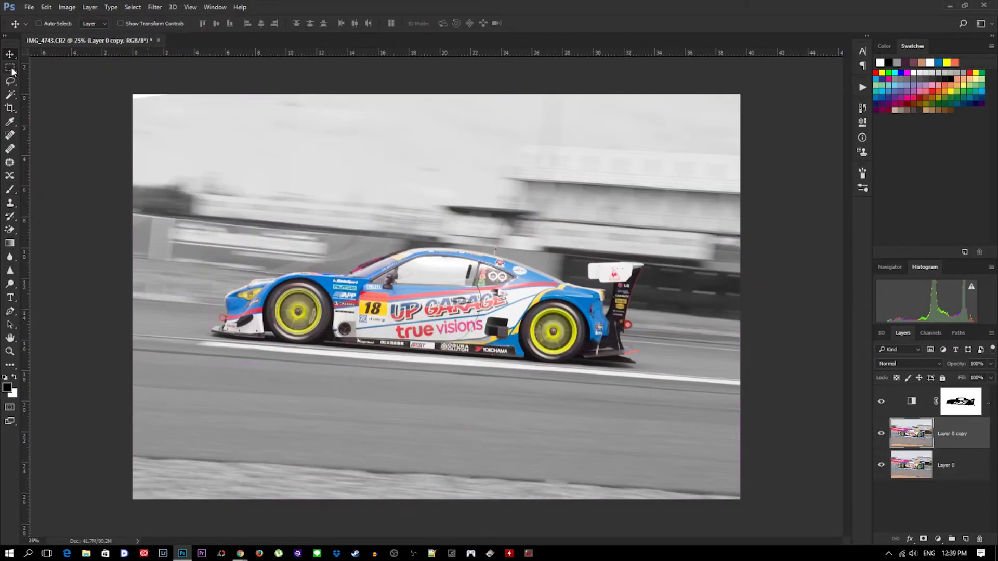
Step: Trace the track strips ahead of the car with the Pen and add a new layer
key("p")
left_click(965, 539)
scroll(323, 380, "up", 1)
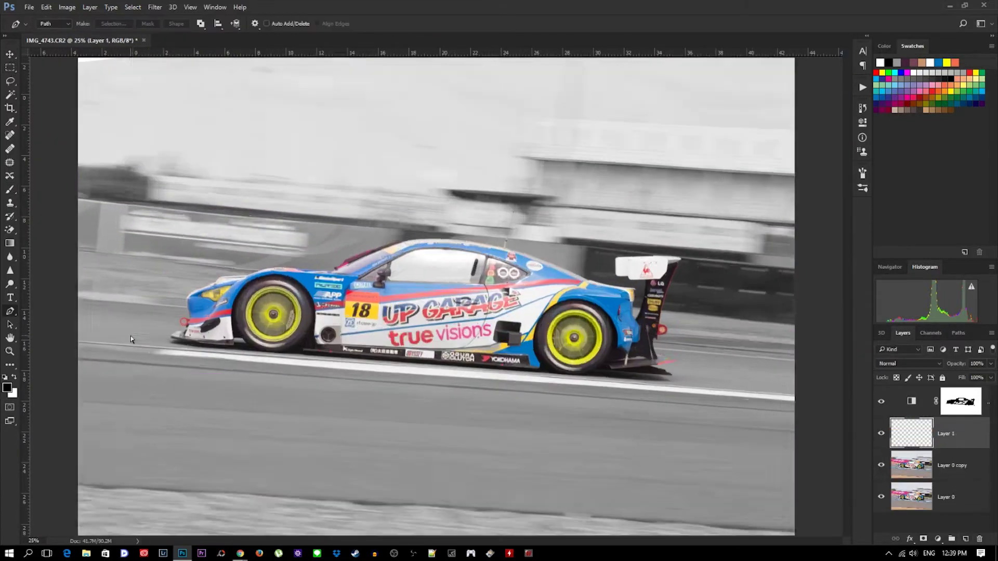
scroll(322, 380, "up", 1)
left_click_drag(601, 475, 416, 434)
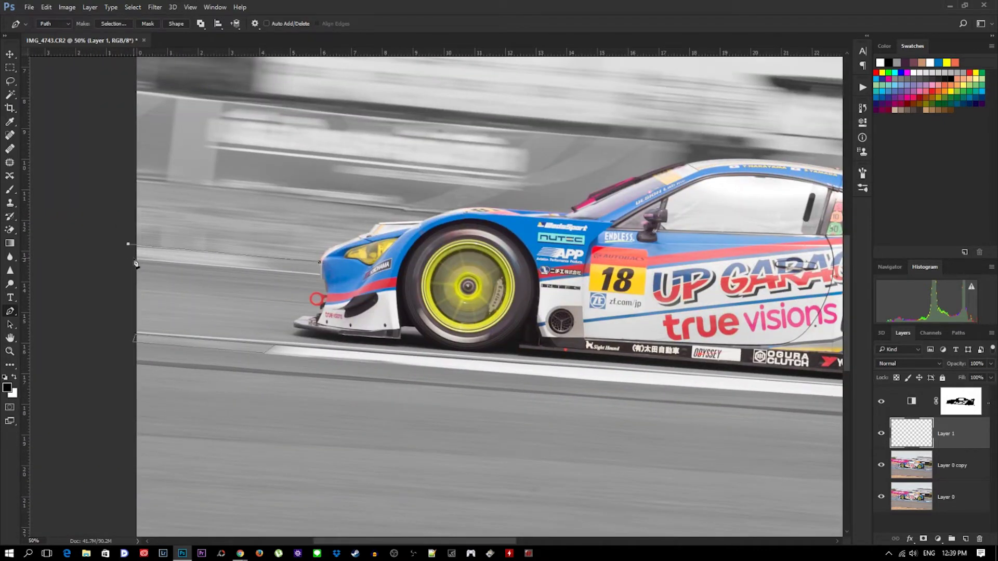
Step: Turn the path into a selection and paint both strips red on an Overlay layer
key("shift+alt+o")
key("b")
key("ctrl+Return")
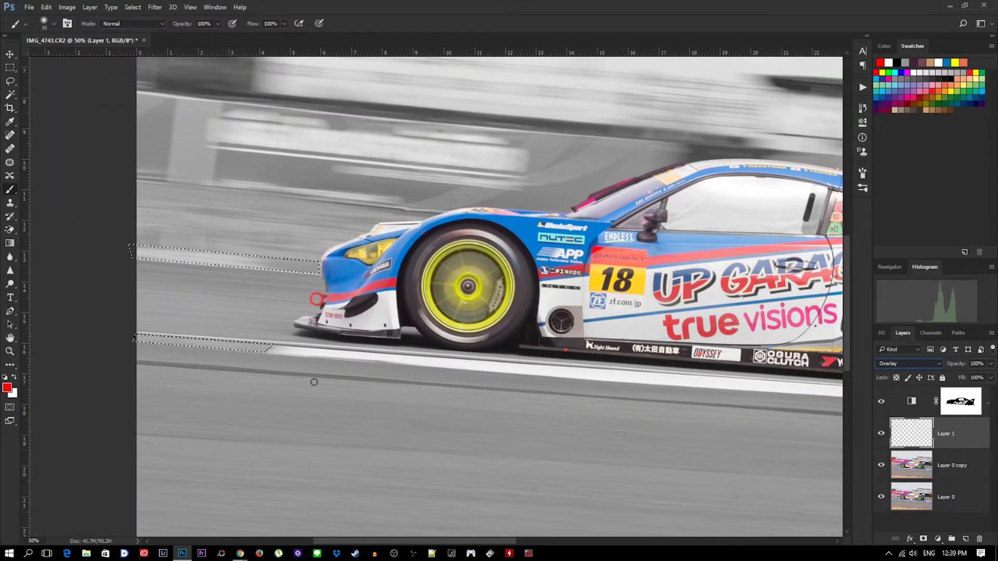
key("ctrl+]")
left_click_drag(267, 346, 146, 342)
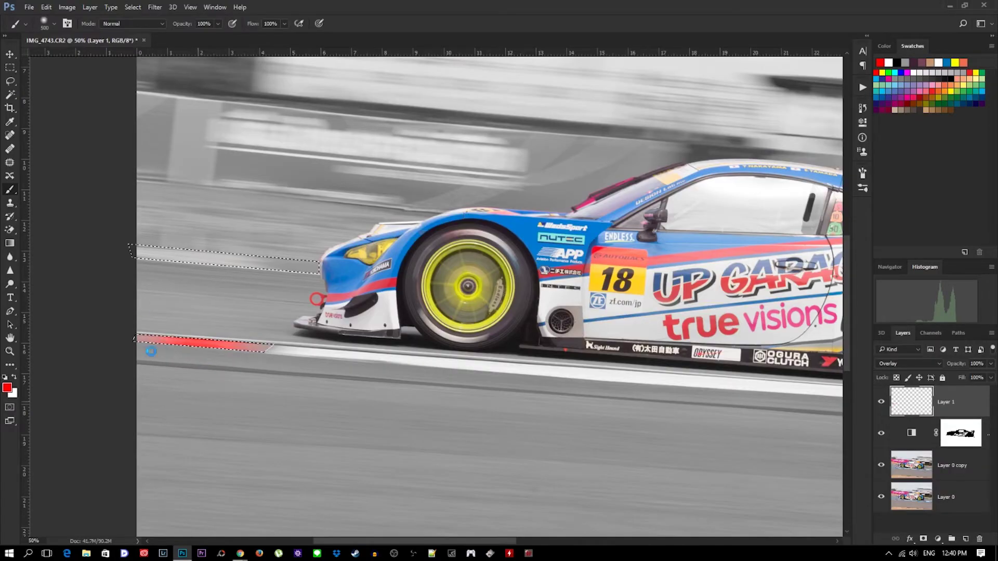
left_click(330, 281)
key("ctrl+d")
key("ctrl+minus")
key("ctrl+minus")
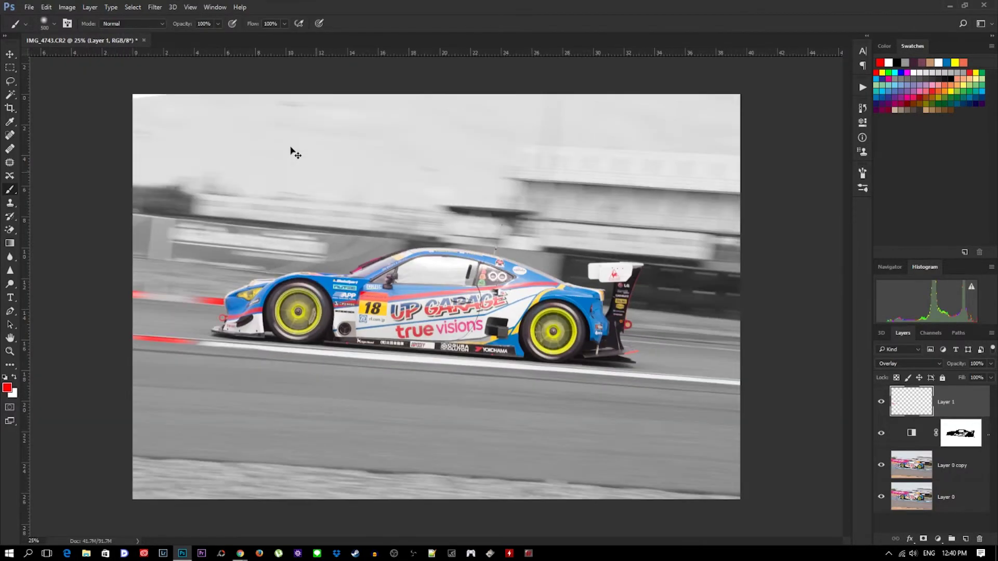
Step: Select the bottom ground strip and paint it brown on a new layer
key("p")
key("ctrl+Return")
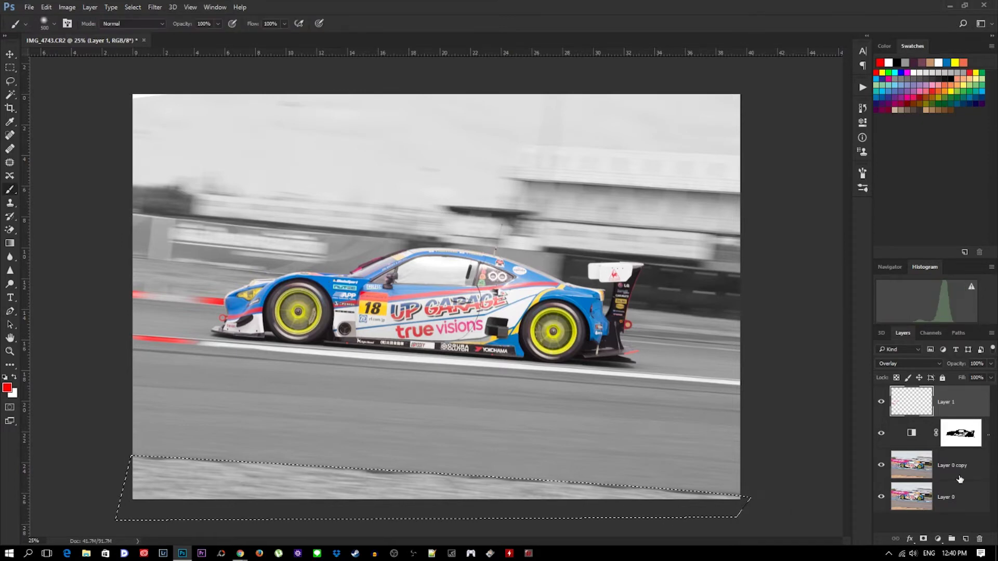
key("ctrl+shift+alt+n")
key("b")
mouse_move(156, 481)
left_mouse_down()
mouse_move(299, 491)
mouse_move(474, 526)
left_mouse_up()
key("ctrl+d")
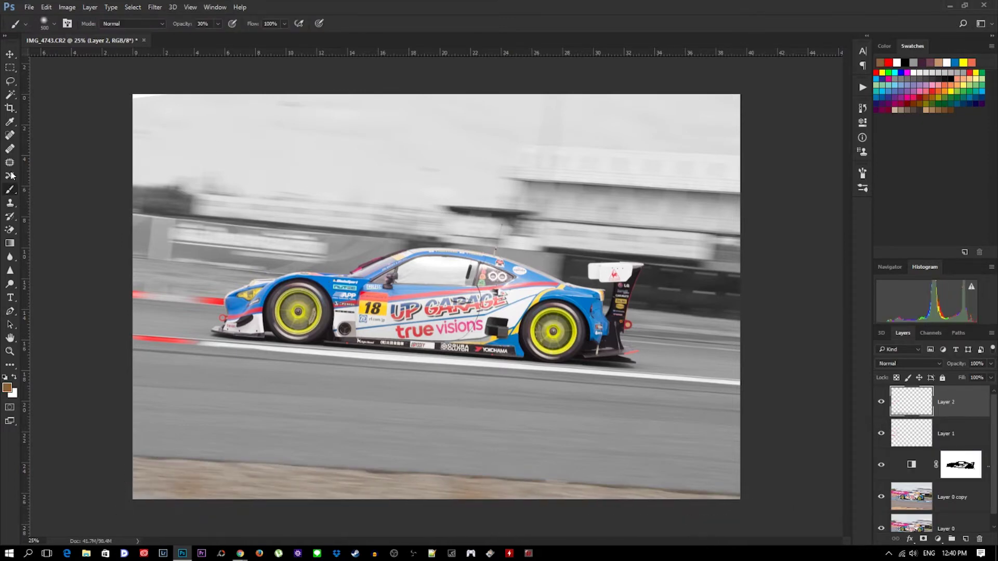
Step: Add a Gradient Map adjustment layer and bring up its gradient presets
key("v")
left_click(937, 539)
left_click(899, 332)
left_click(835, 140)
Step: Blend the Gradient Map in Overlay with a purple-tinting preset and save the document as PSD
left_click(728, 163)
left_click(744, 178)
scroll(749, 179, "down", 2)
left_click(728, 178)
left_click(744, 163)
scroll(743, 179, "down", 2)
left_click(743, 176)
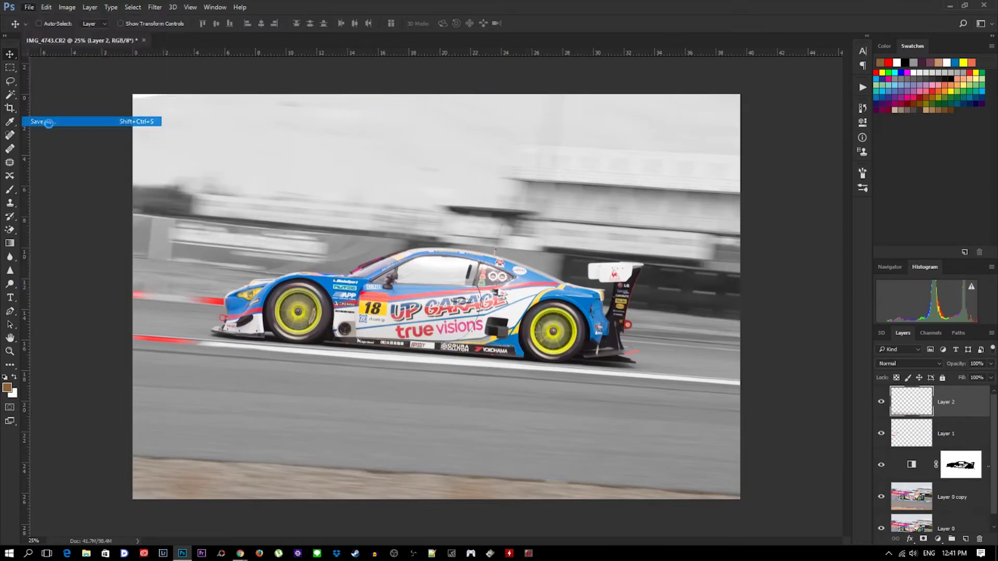
left_click(49, 123)
Step: Stamp a merged layer; in Camera Raw set Exposure -1.10, Whites +73, Vibrance -25, Temperature -19
key("ctrl+shift+alt+e")
left_click(155, 7)
left_click(177, 72)
left_click_drag(779, 270, 766, 271)
left_click_drag(779, 287, 790, 287)
mouse_move(779, 335)
left_mouse_down()
mouse_move(825, 336)
mouse_move(764, 336)
mouse_move(771, 351)
left_mouse_up()
left_click_drag(779, 393, 763, 394)
left_click_drag(779, 222, 767, 223)
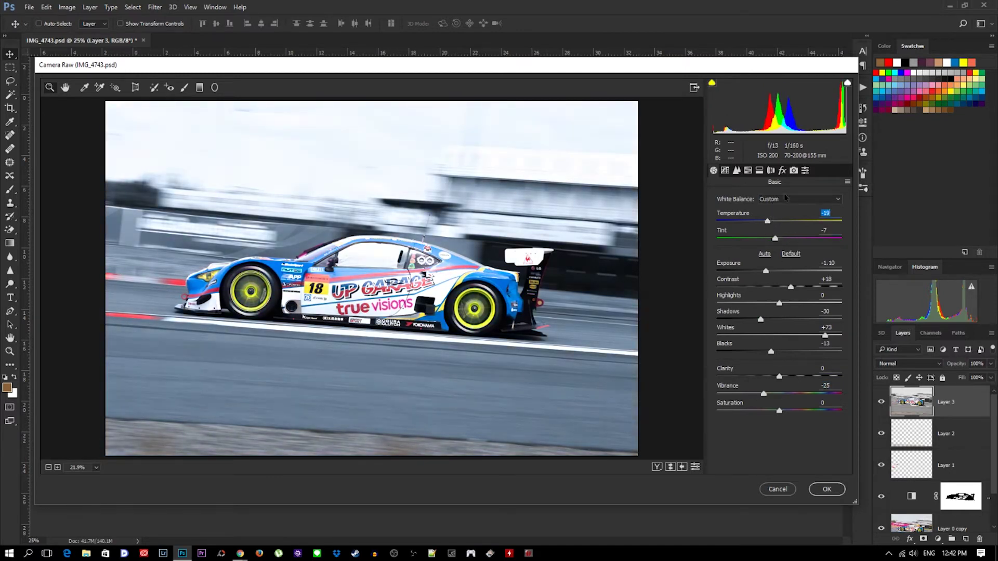
Step: Apply the Camera Raw look to Layer 3 and crop the image edges slightly tighter
left_click(747, 170)
left_click(827, 489)
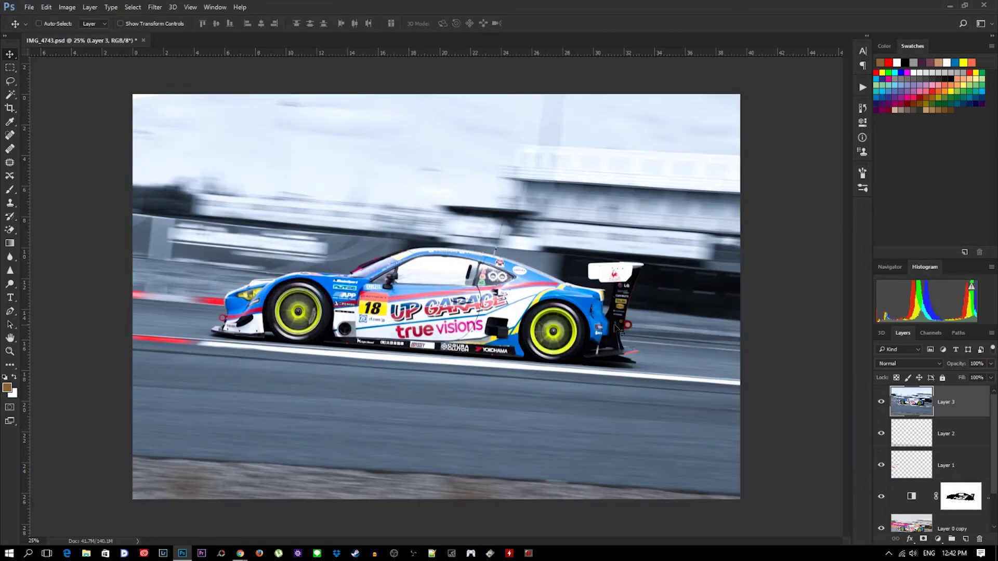
key("c")
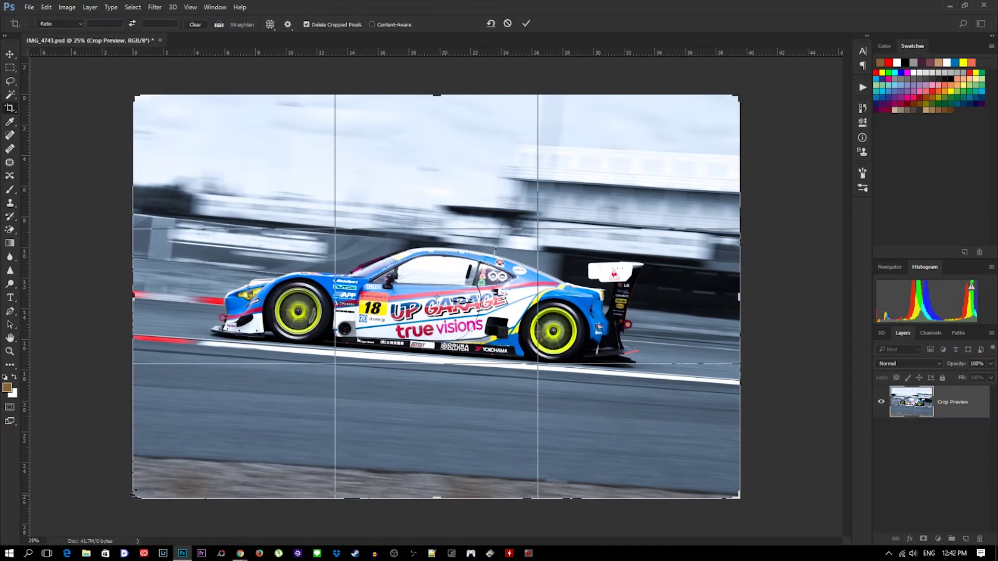
key("Return")
key("v")
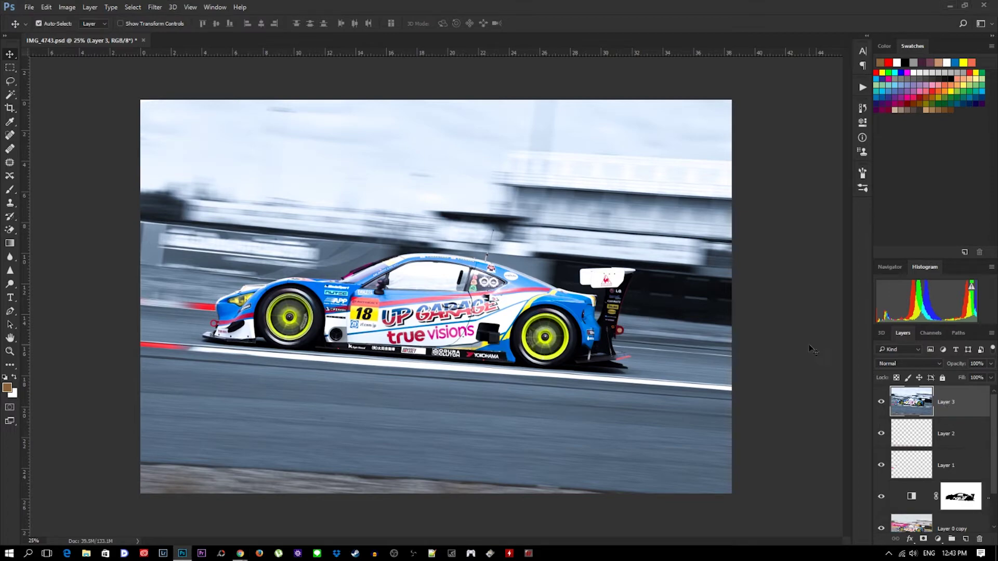
Step: Duplicate the merged layer and, in Color Efex Pro 4, preview film method B04, then apply Ink
key("ctrl+j")
left_click(155, 8)
left_click(316, 225)
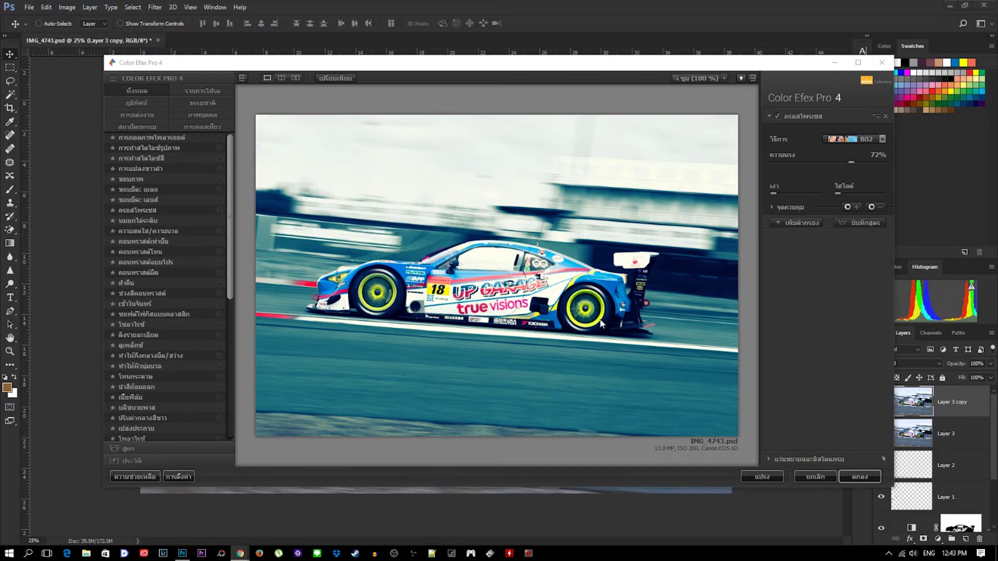
left_click(881, 139)
left_click(855, 177)
scroll(124, 364, "down", 5)
left_click(125, 384)
left_click(881, 138)
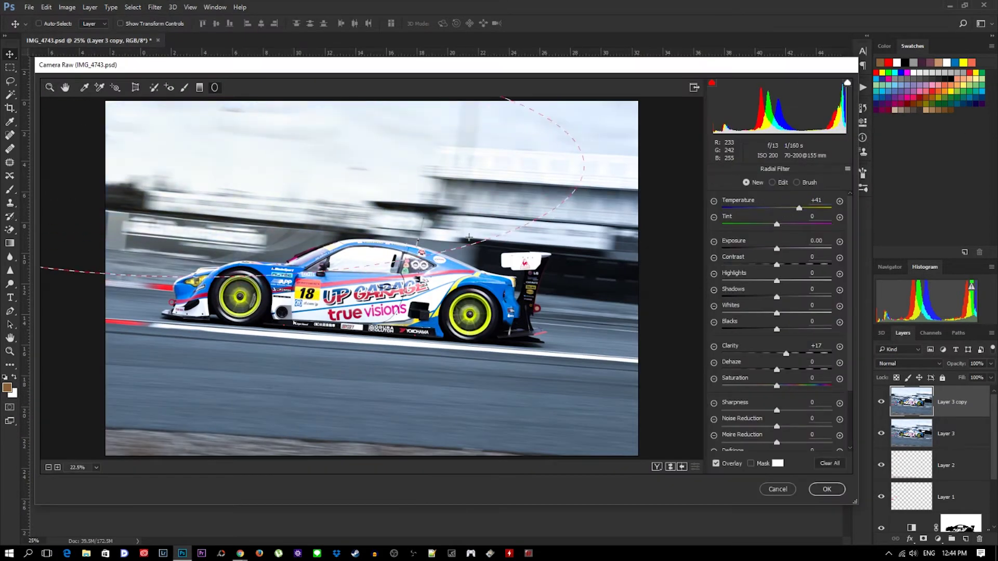
Step: Enlarge the radial filter, shift its tint green, maximise saturation and set exposure +0.80
left_click_drag(392, 244, 415, 235)
left_click_drag(776, 224, 746, 223)
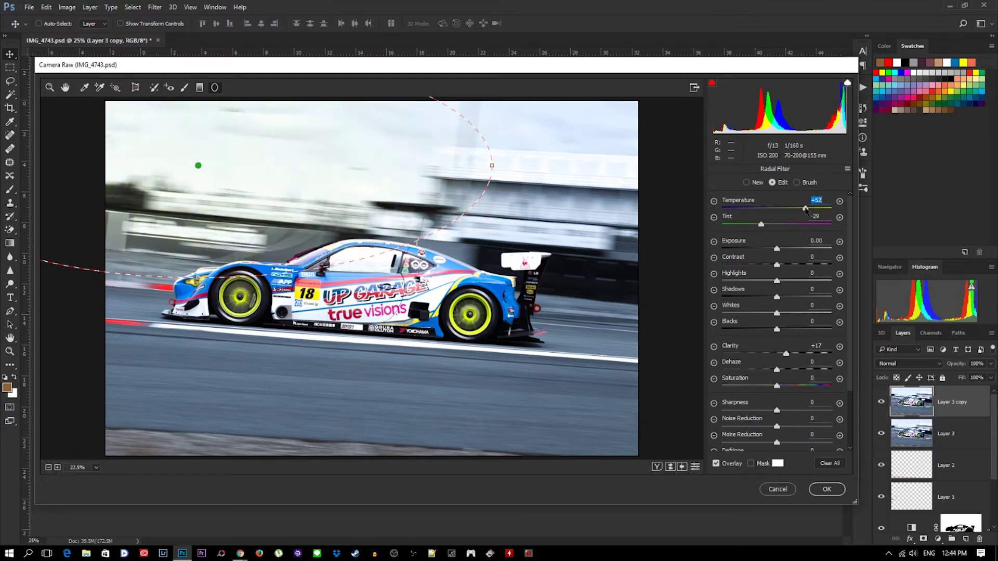
left_click(777, 249)
left_click_drag(776, 385, 844, 390)
type("0")
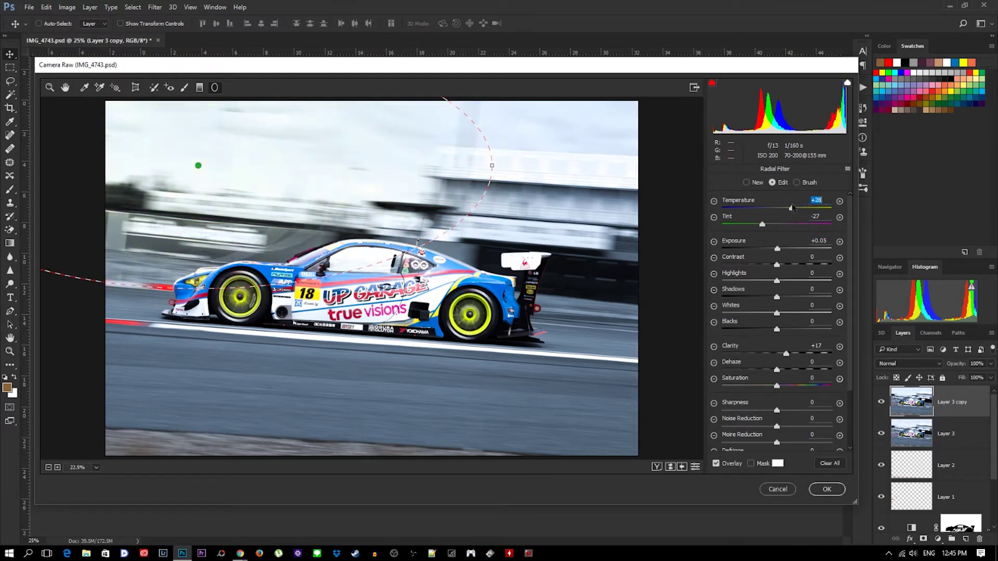
left_click_drag(778, 249, 788, 250)
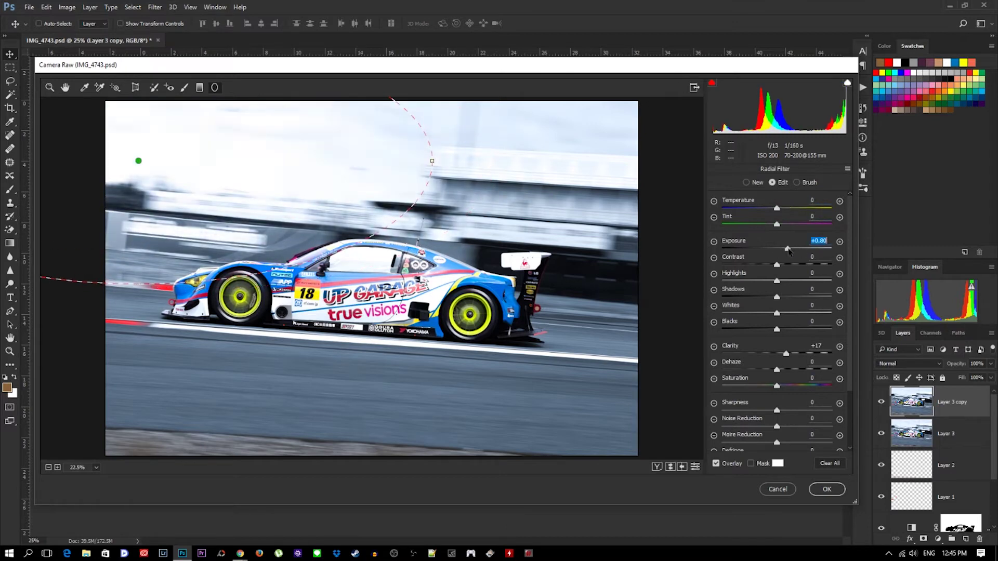
Step: Add a brightening graduated filter and a darkening one from the top right
key("g")
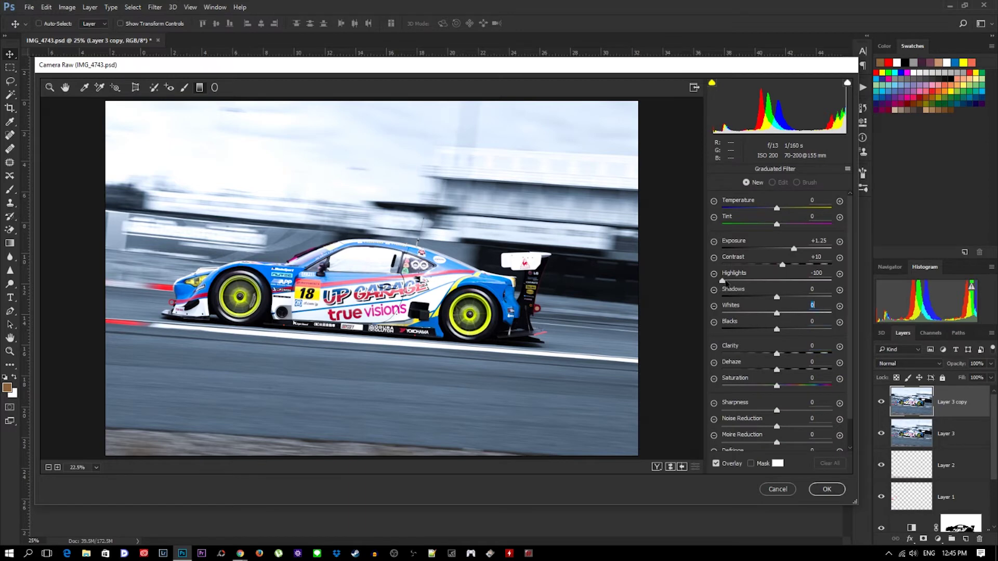
left_click_drag(601, 256, 643, 385)
left_click_drag(768, 249, 788, 249)
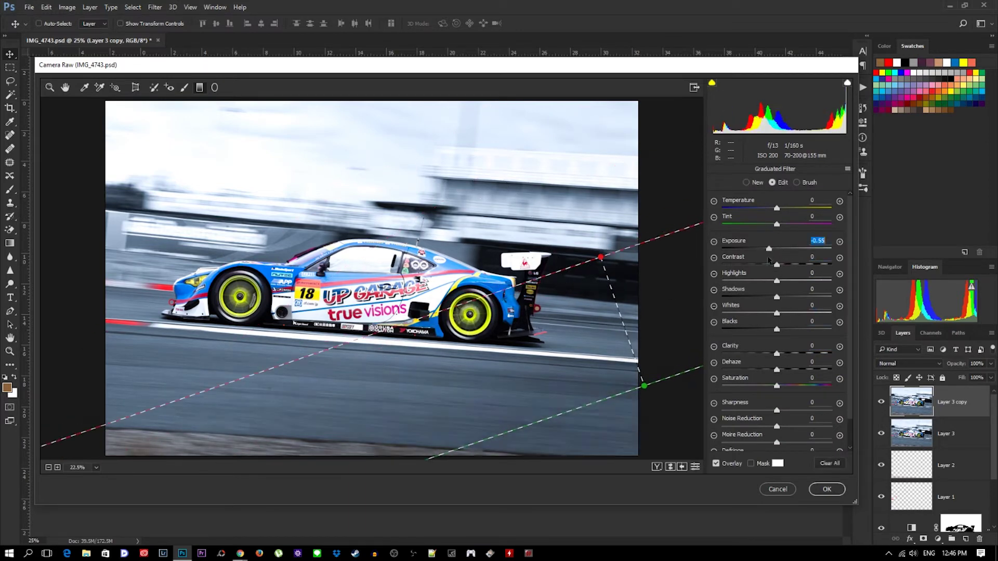
left_click_drag(678, 133, 606, 327)
type("-1.7")
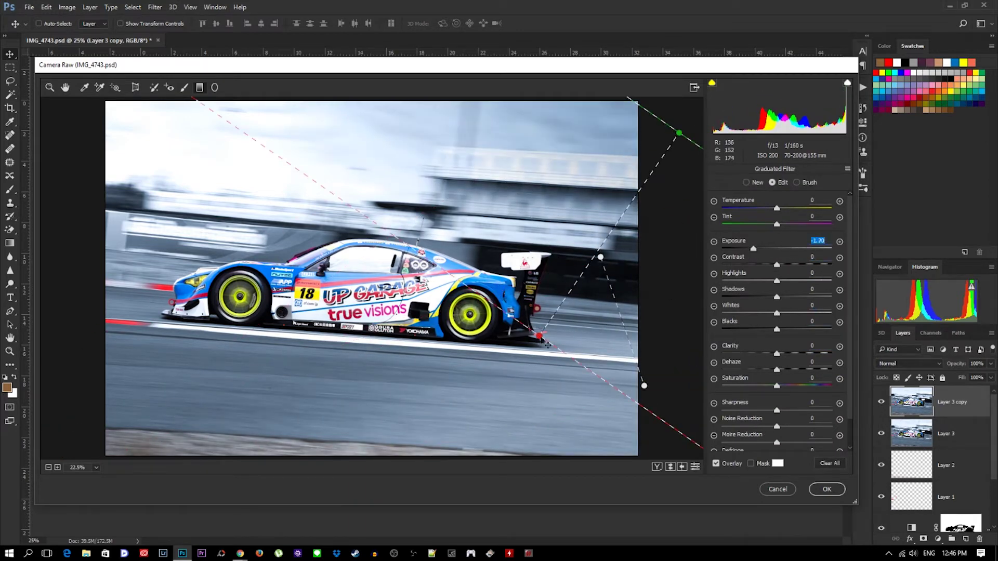
Step: Apply the Camera Raw adjustments, stamp the visible layers, and reopen Camera Raw on the result
key("Return")
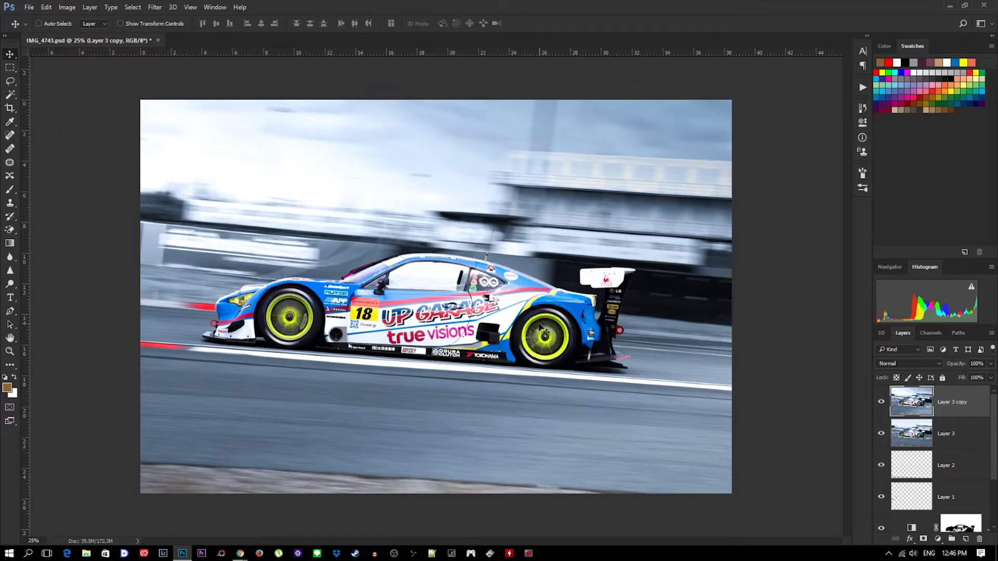
key("ctrl+alt+shift+e")
left_click(155, 6)
left_click(171, 70)
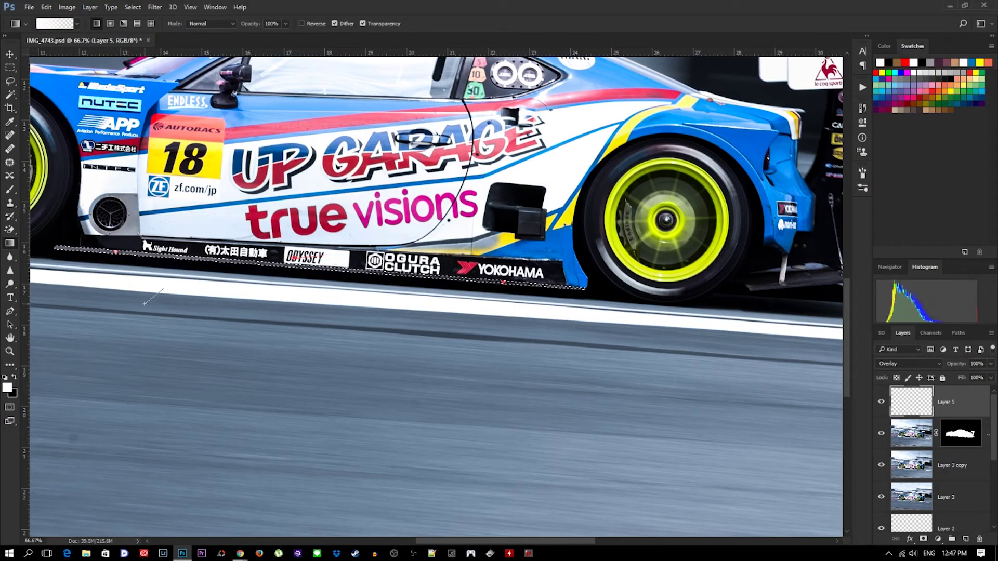
Step: Stamp all visible layers into new top Layer 6 and bring up its blend modes
scroll(279, 325, "up", 3)
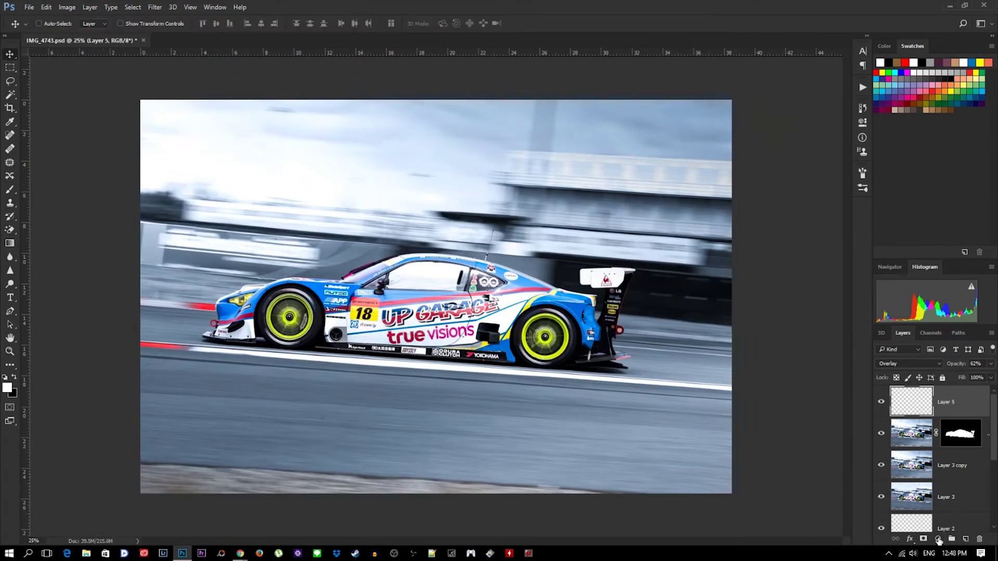
key("ctrl+alt+shift+e")
left_click(909, 364)
Step: Set Layer 6 to Multiply at 58% opacity
left_click(899, 195)
left_click(990, 364)
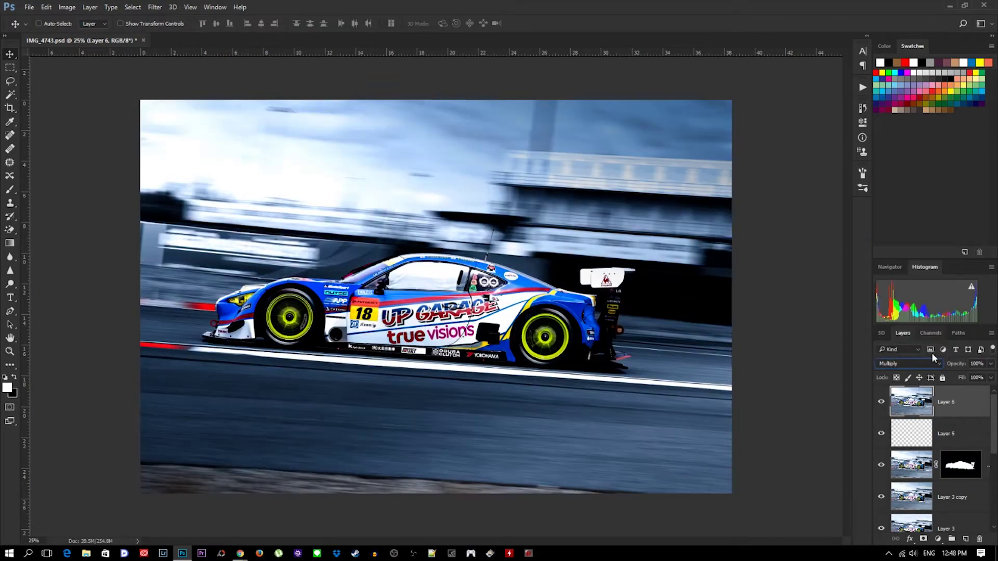
left_click_drag(991, 376, 973, 377)
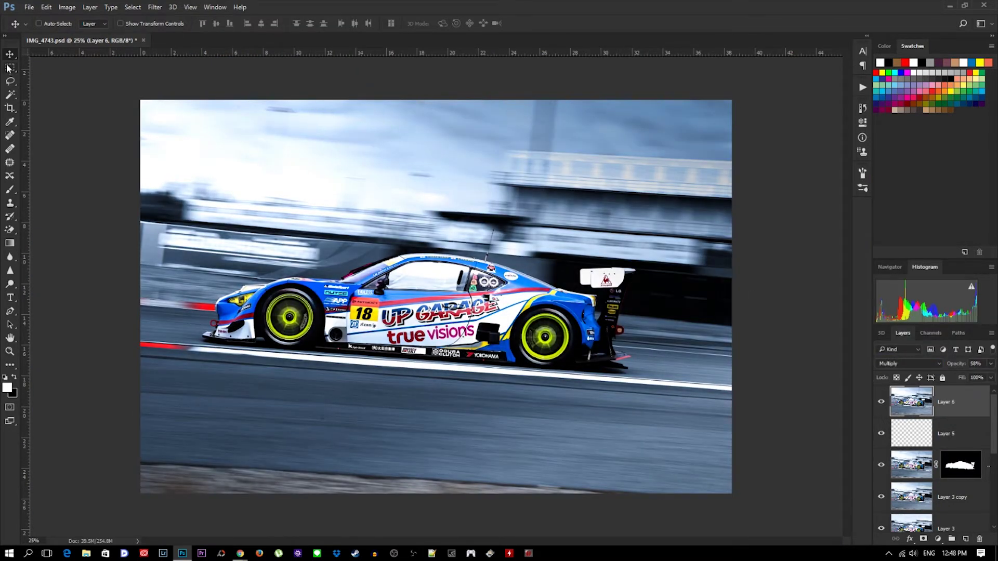
Step: Mask the darkening off the car, painting the front fender edge with a 100 px brush
key("Return")
left_click(924, 539)
key("b")
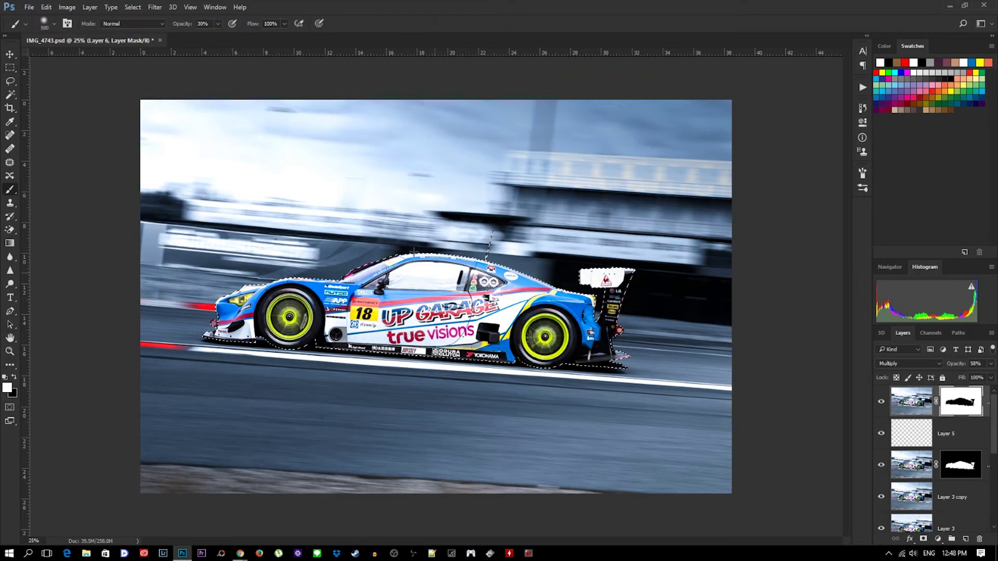
key("ctrl+plus")
key("bracketleft")
key("bracketleft")
key("bracketleft")
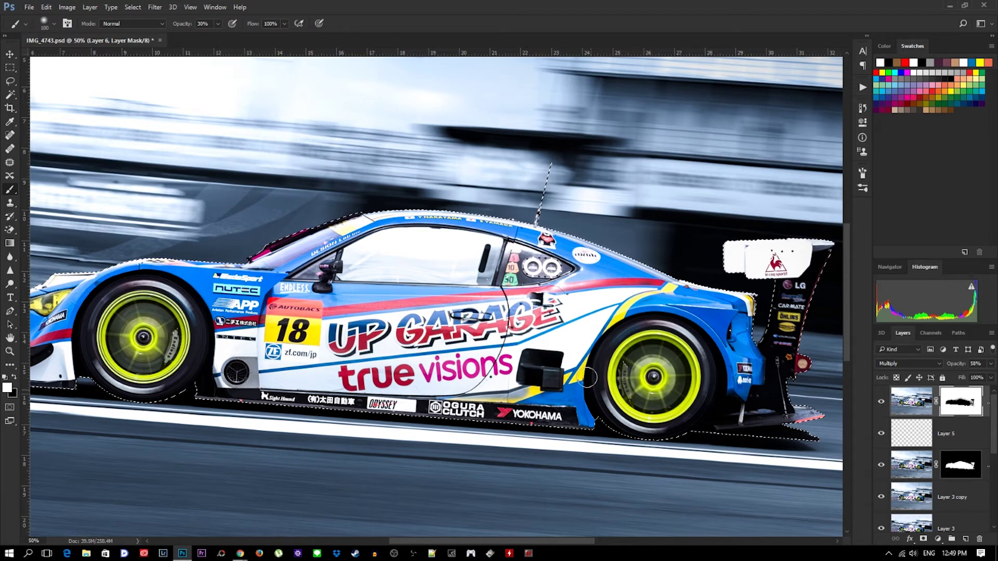
left_click_drag(363, 364, 465, 356)
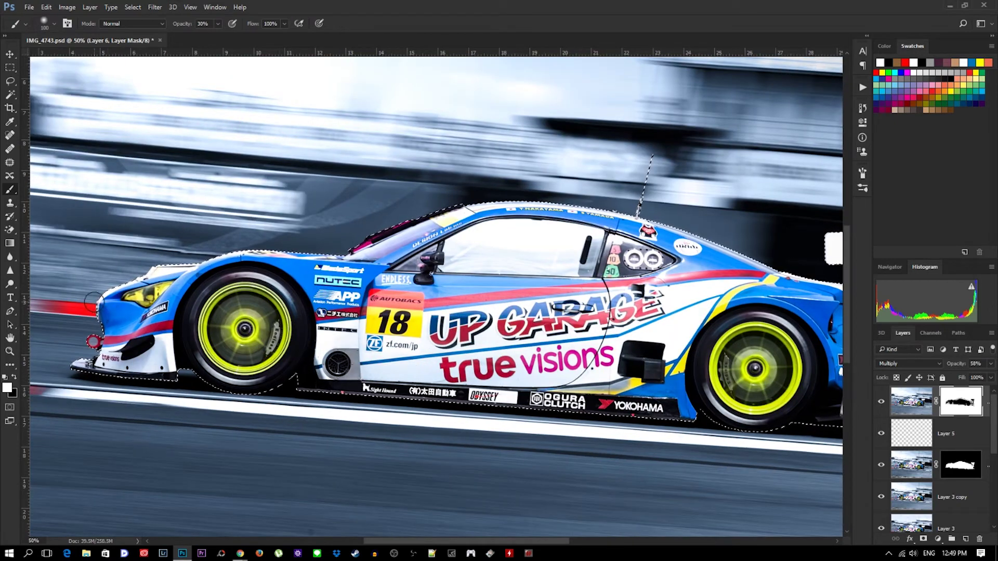
left_click_drag(93, 301, 97, 359)
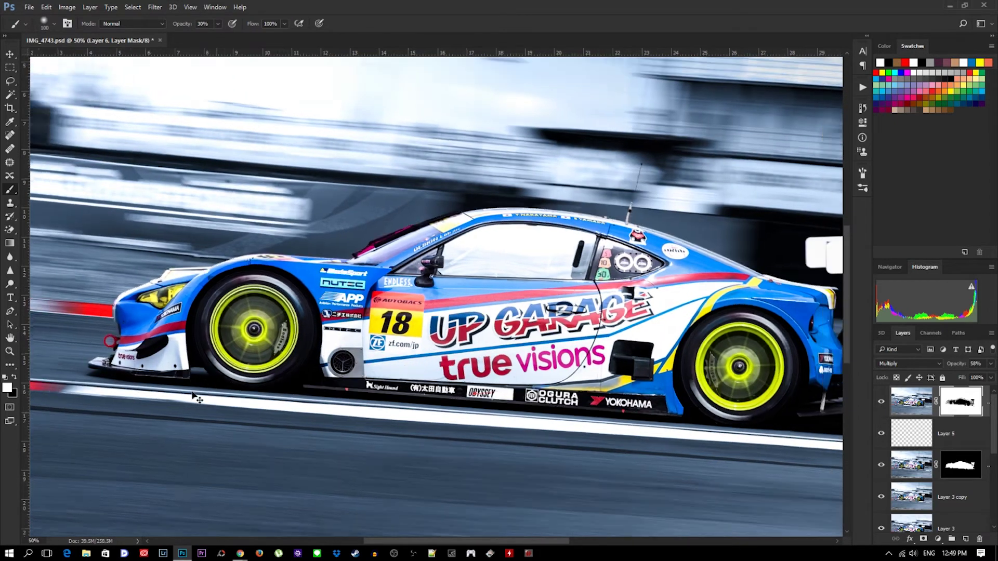
key("ctrl+minus")
scroll(446, 281, "up", 3)
scroll(445, 281, "down", 3)
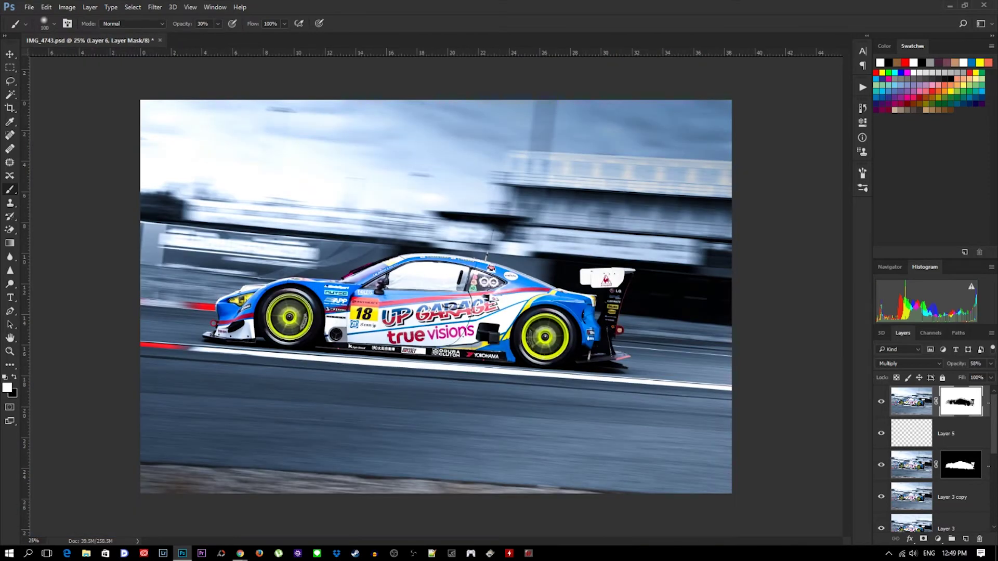
Step: Add an Overlay Gradient Map adjustment and choose a blue gradient preset
left_click(949, 542)
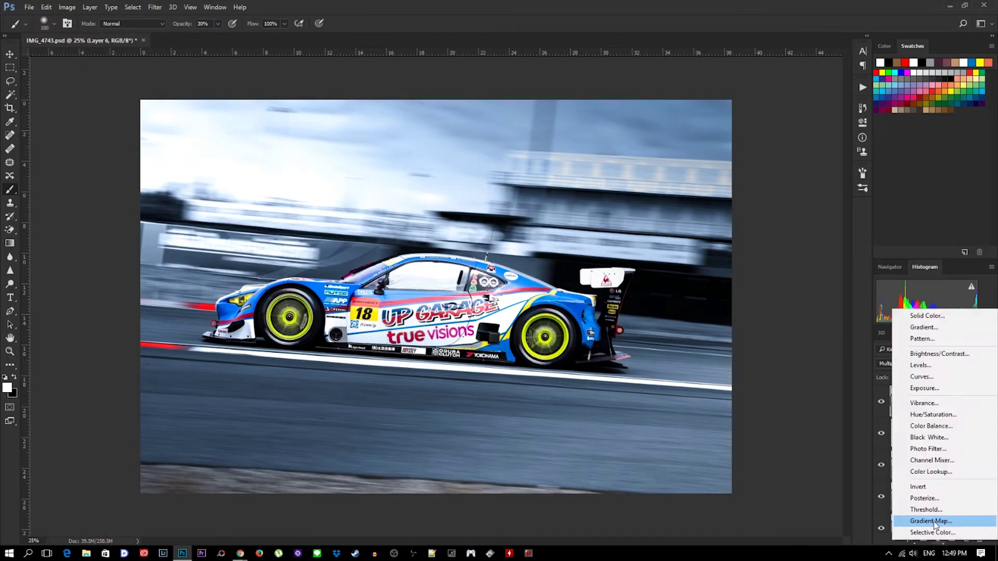
left_click(924, 508)
left_click(909, 363)
left_click(904, 256)
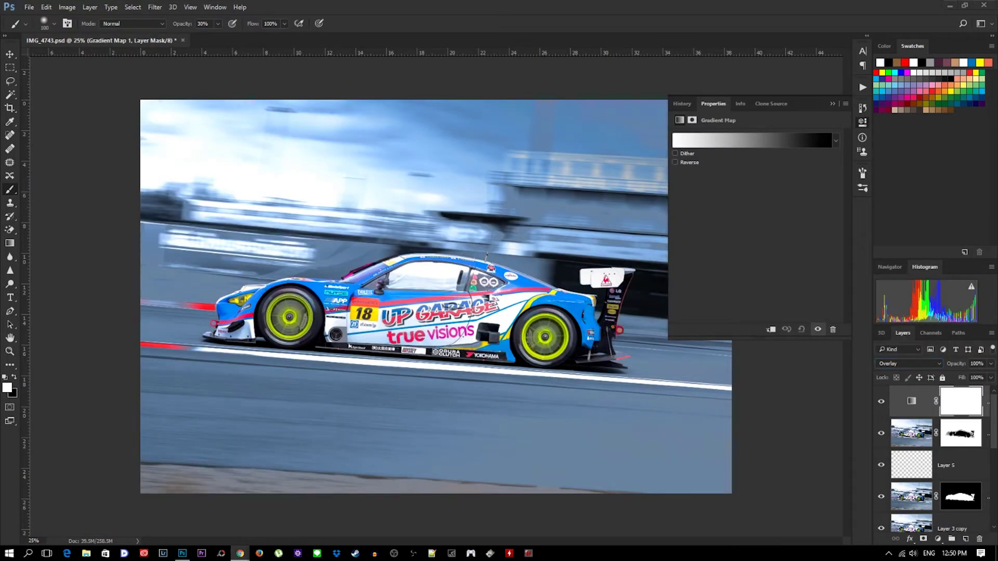
left_click(836, 140)
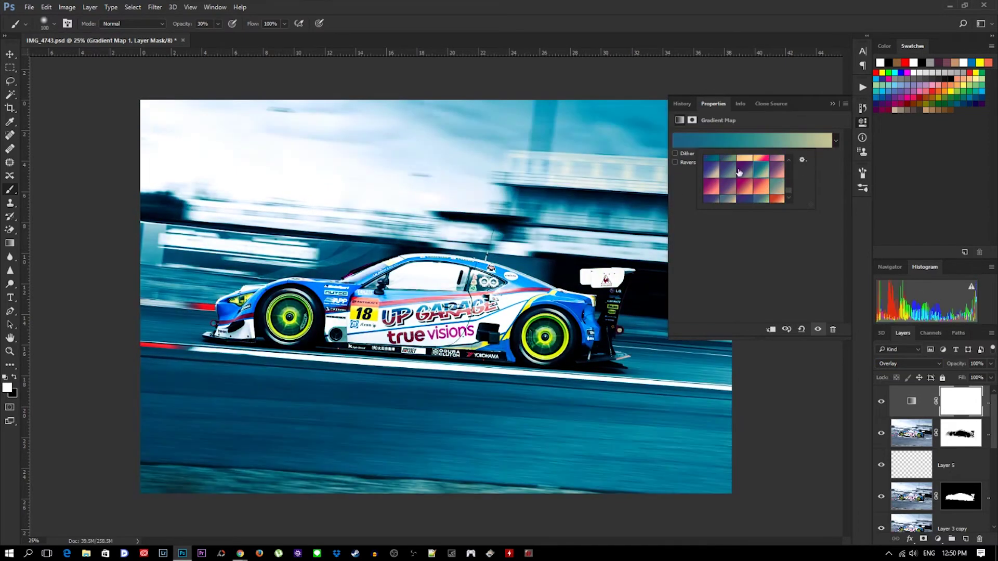
double_click(739, 172)
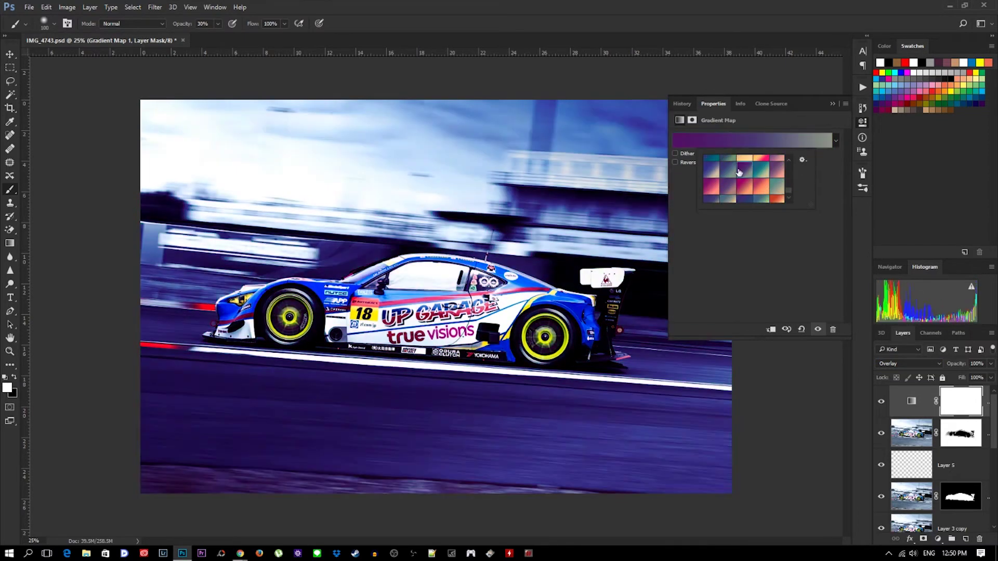
left_click(752, 140)
left_click(723, 176)
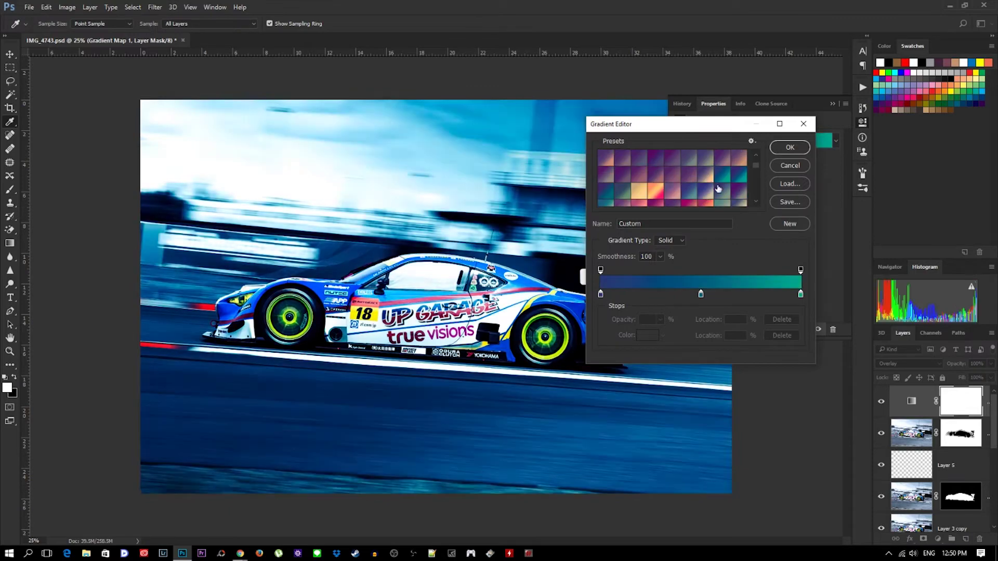
scroll(675, 180, "down", 1)
left_click(654, 203)
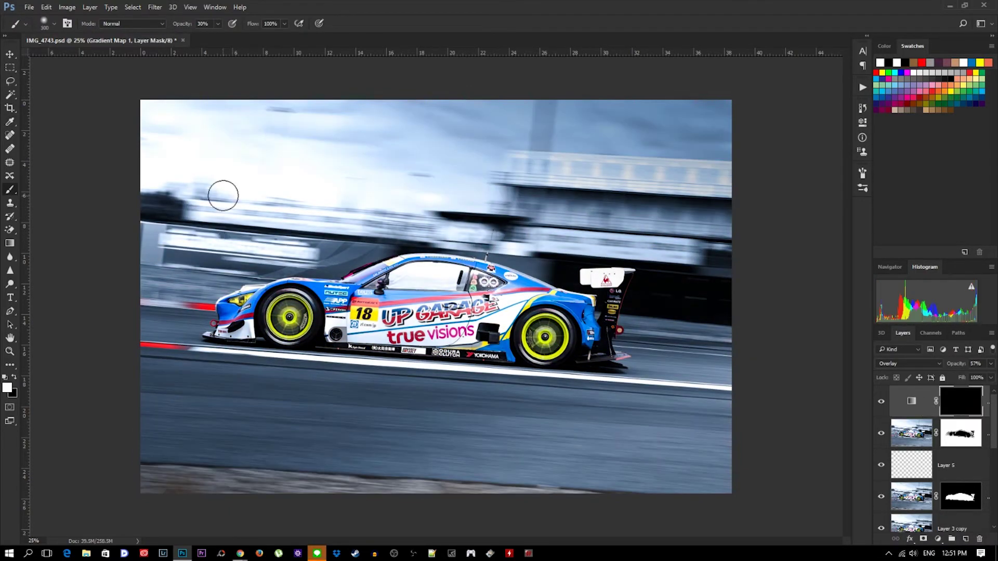
Step: Paint the tint onto the upper-left background and lower its opacity to 32%
left_click_drag(223, 196, 149, 203)
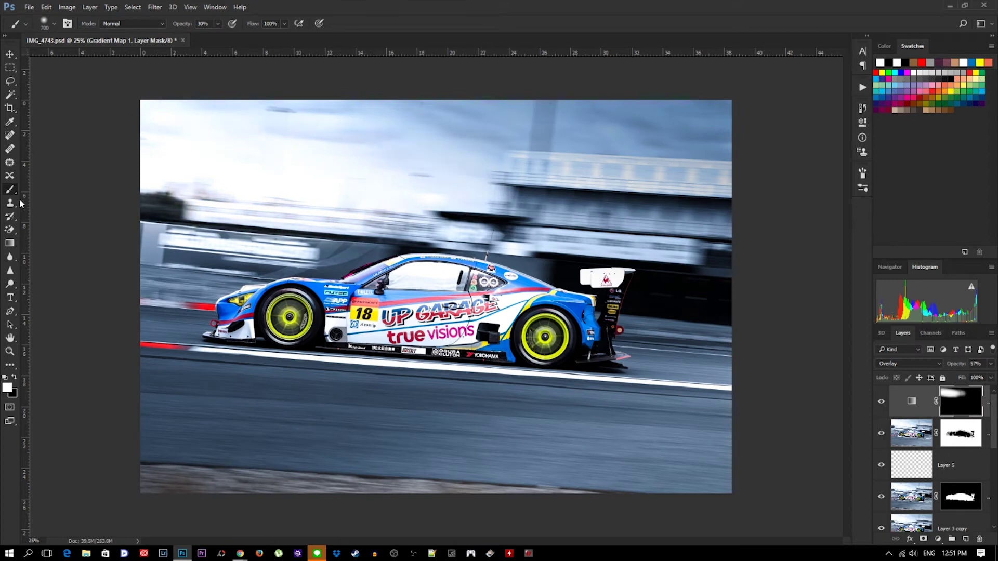
left_click(9, 55)
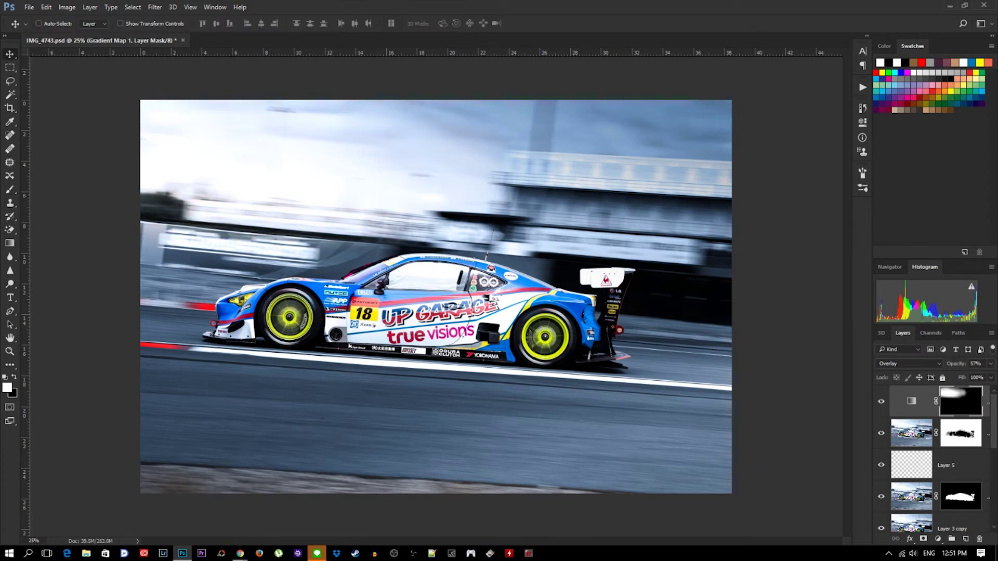
left_click_drag(990, 364, 952, 379)
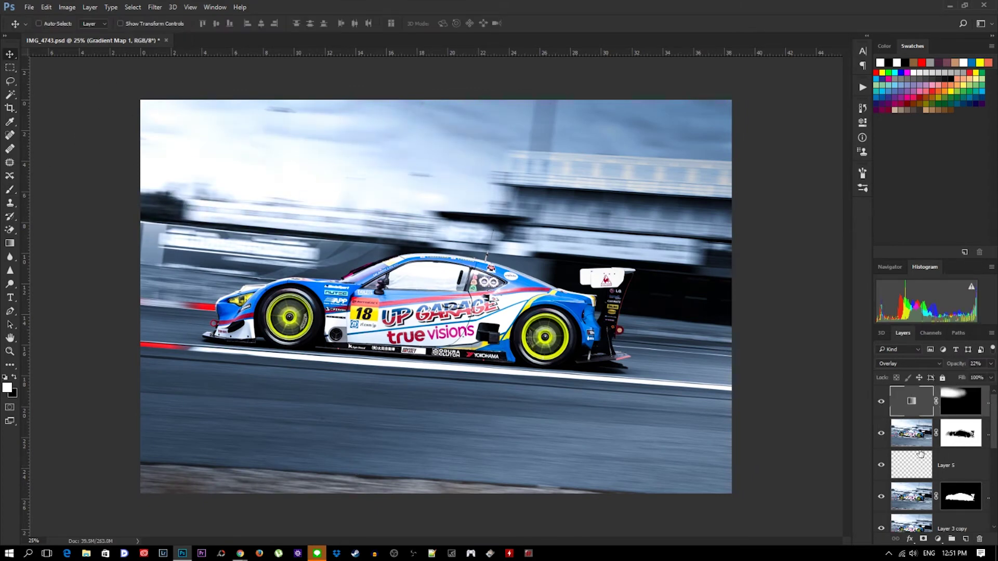
Step: Stamp merged Layer 7 and in Camera Raw set Whites +8 and Blacks -6
key("ctrl+shift+alt+e")
left_click(155, 7)
left_click(177, 63)
left_click_drag(785, 337, 784, 336)
left_click_drag(779, 351, 775, 351)
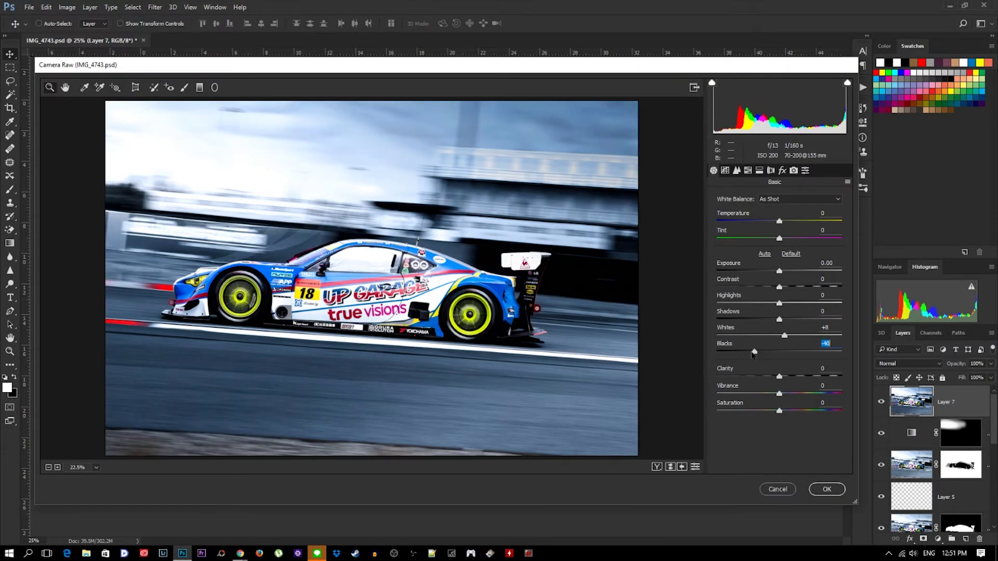
Step: Reset contrast, set Tint -8, apply the Camera Raw edits, and stamp merged Layer 8
double_click(784, 287)
mouse_move(778, 221)
left_mouse_down()
mouse_move(767, 239)
mouse_move(776, 274)
left_mouse_up()
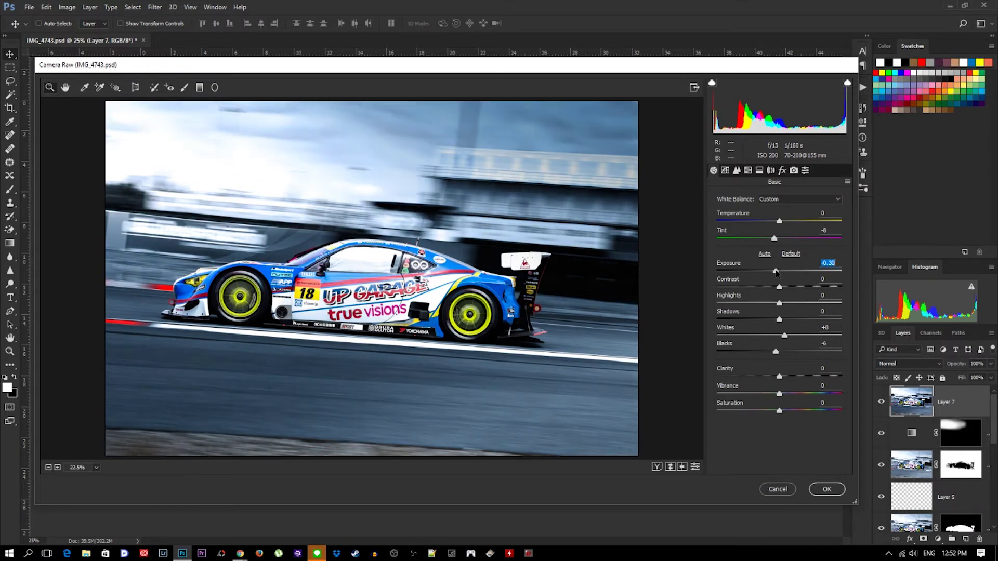
left_click(826, 489)
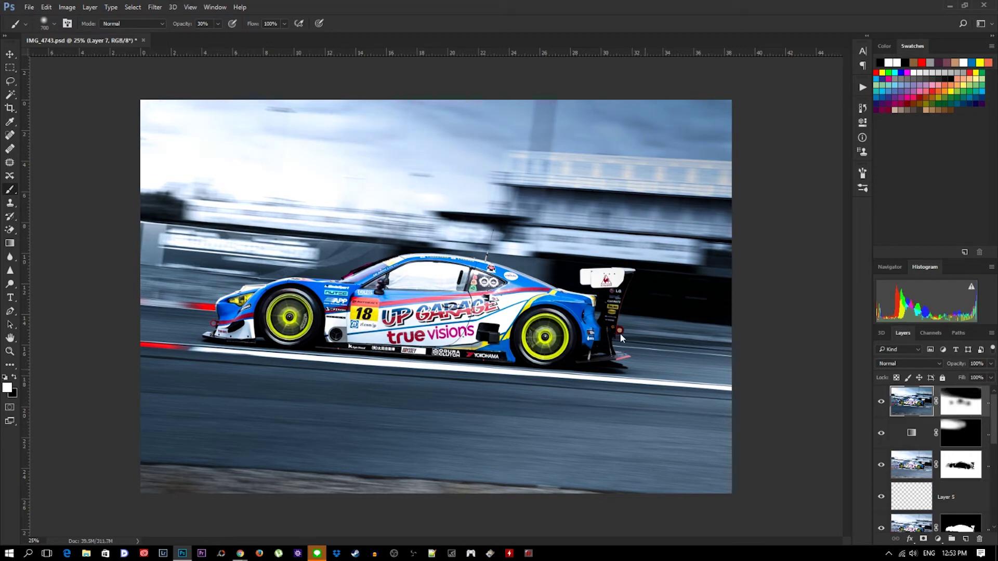
key("ctrl+alt+shift+e")
Step: Lasso the pole in the sky and patch it and another spot with clean sky
key("l")
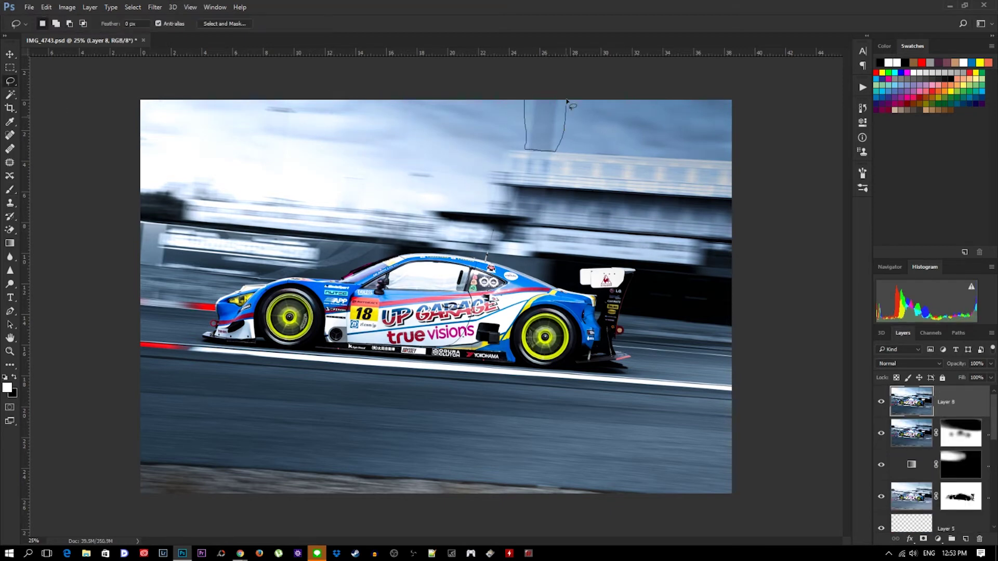
left_click_drag(567, 101, 543, 123)
key("shift+j")
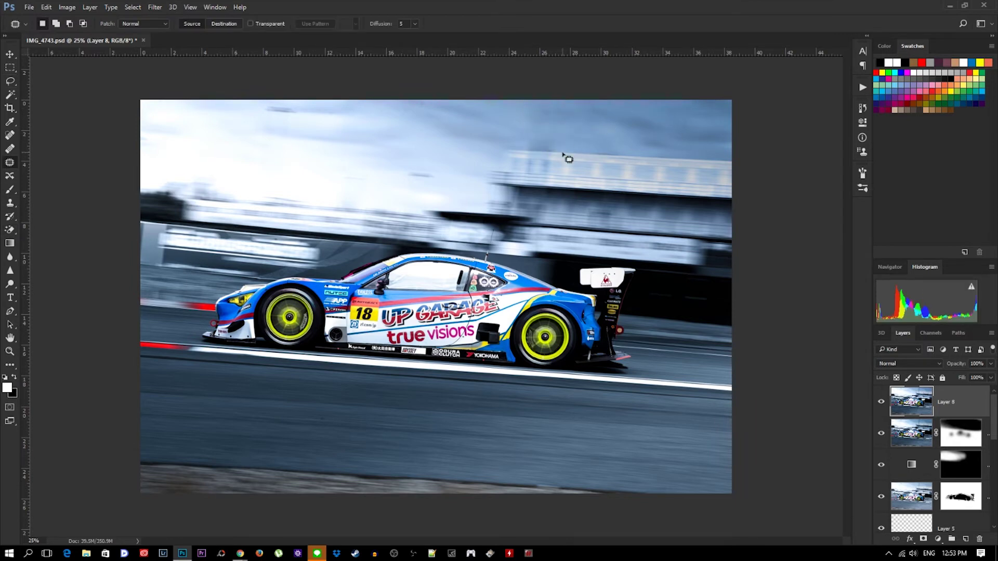
left_click_drag(535, 157, 627, 134)
mouse_move(440, 173)
left_mouse_down()
mouse_move(274, 123)
mouse_move(474, 212)
left_mouse_up()
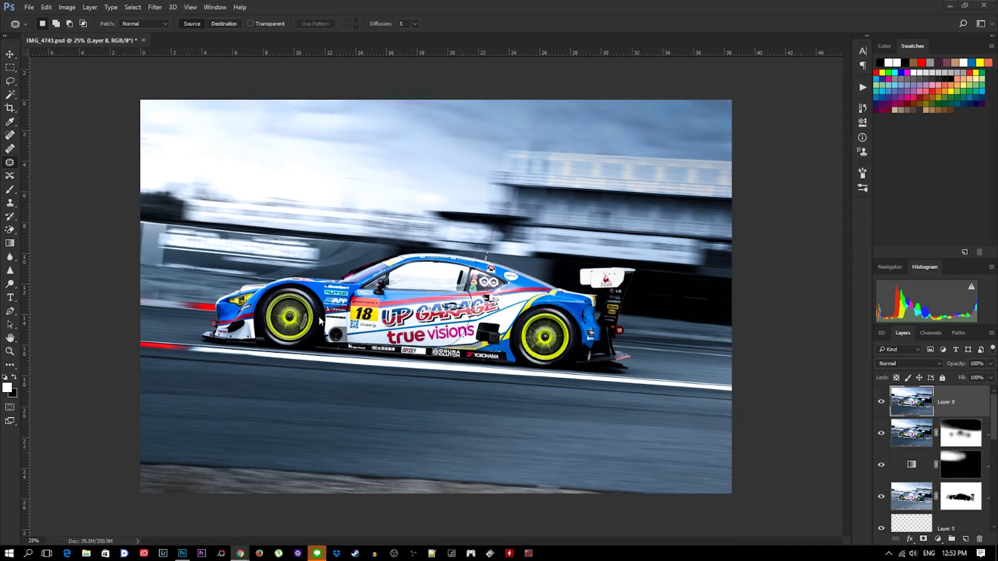
Step: Try a 25% Multiply copy, delete it, and add a Brightness/Contrast adjustment with Brightness 12
key("v")
key("ctrl+j")
left_click(908, 364)
left_click(894, 182)
left_click_drag(991, 363, 954, 378)
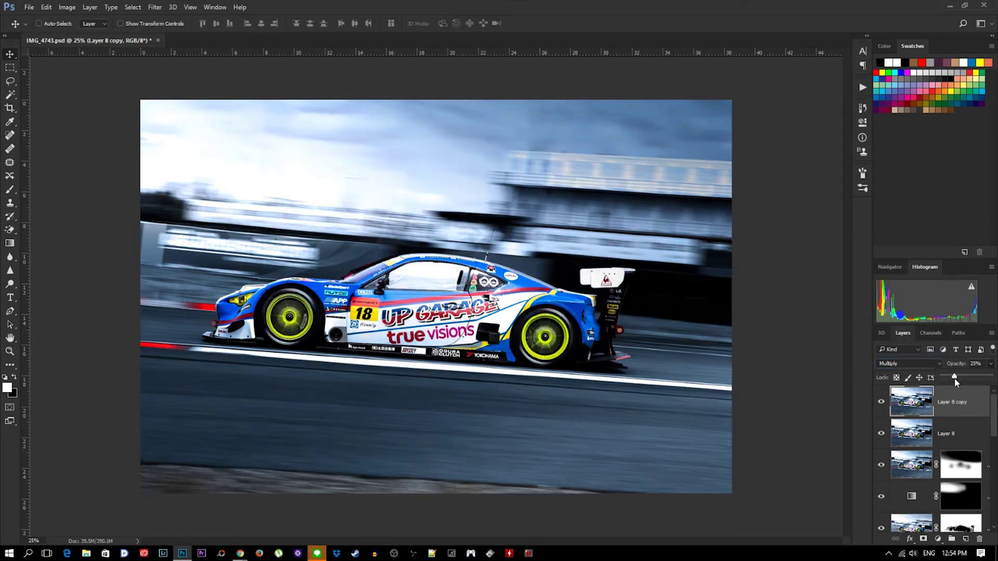
key("Delete")
left_click_drag(756, 163, 762, 164)
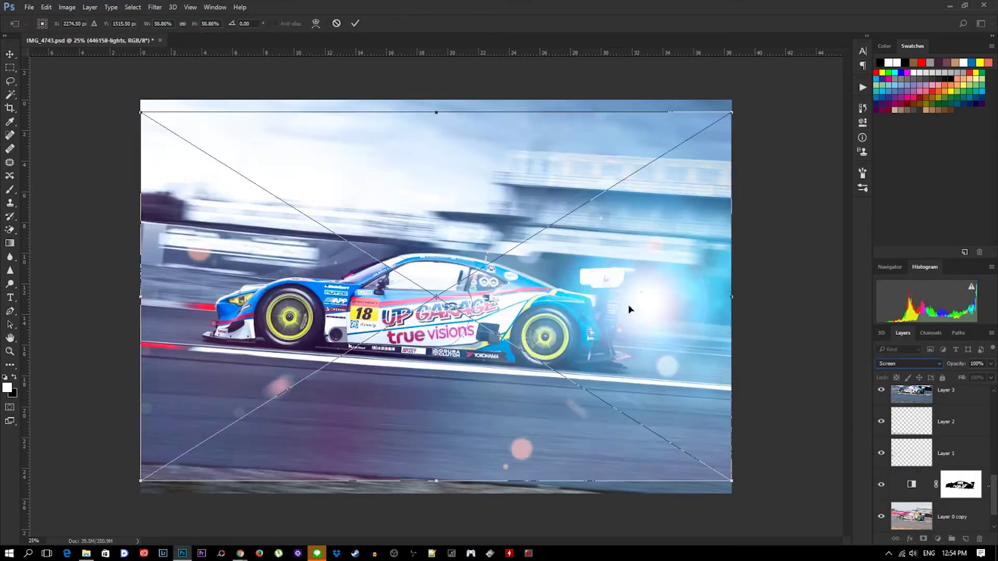
Step: Place the light-leak image and paint its haze off the car front at 30% opacity
left_click_drag(627, 309, 289, 195)
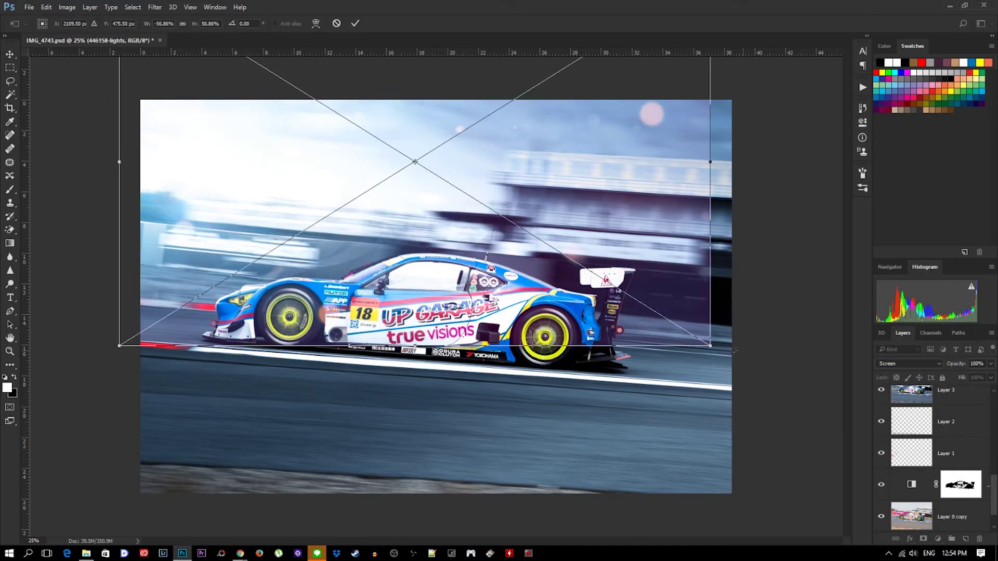
key("Return")
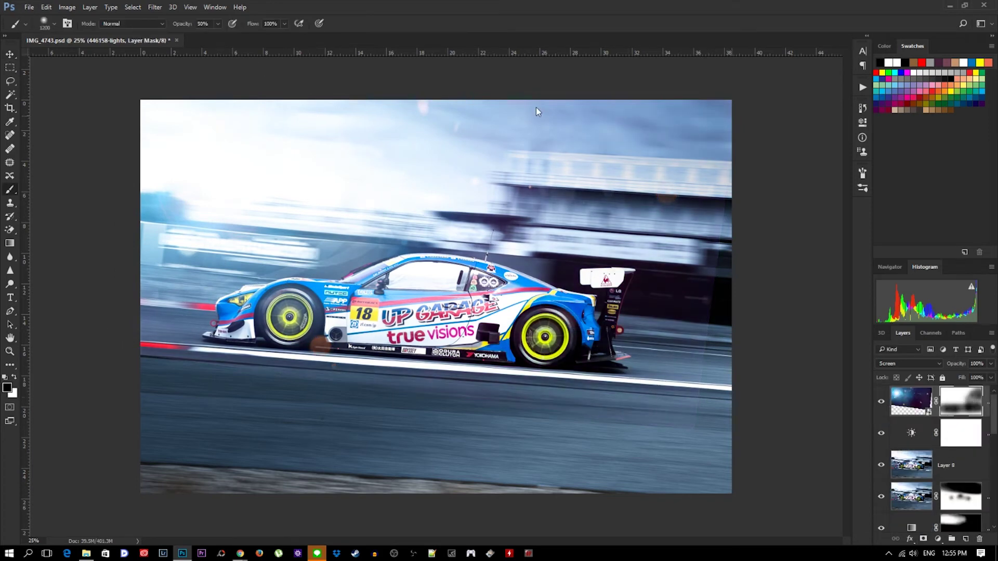
key("3")
left_click_drag(395, 291, 249, 333)
left_click_drag(467, 155, 264, 294)
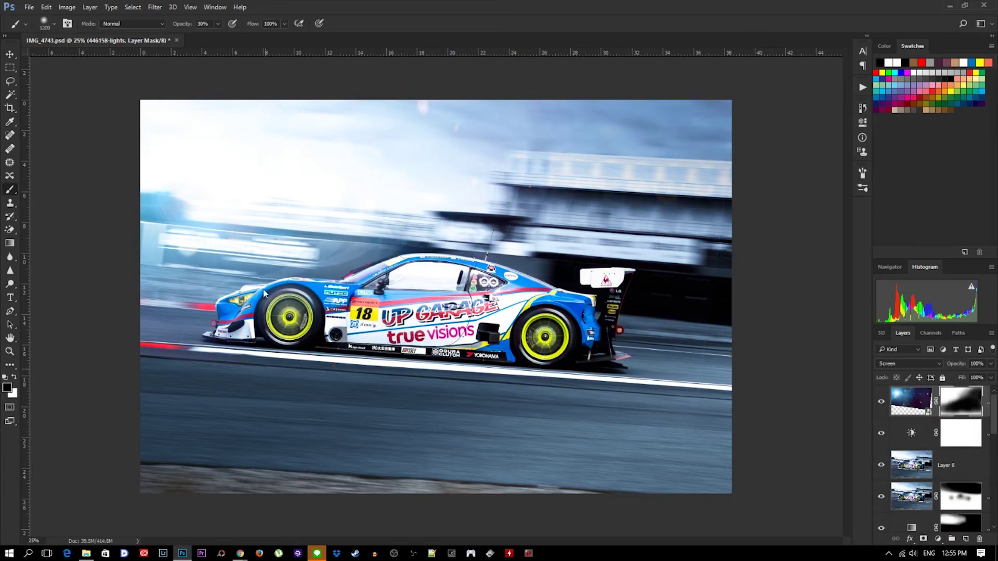
left_click_drag(236, 211, 326, 343)
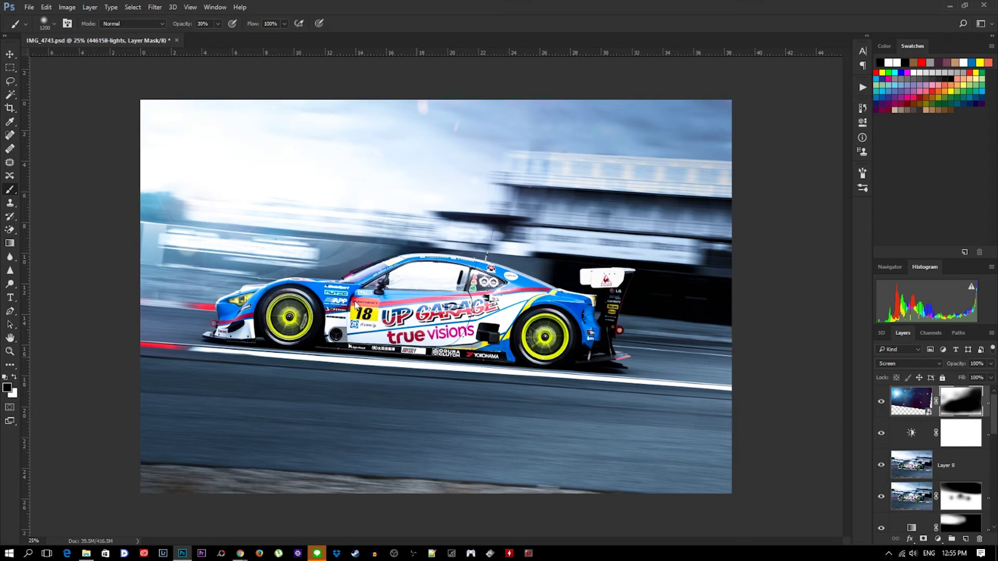
Step: Paint faint sampled sky blue across the sky on new Layer 9, set to Overlay
left_click(966, 539)
key("shift+alt+s")
key("3")
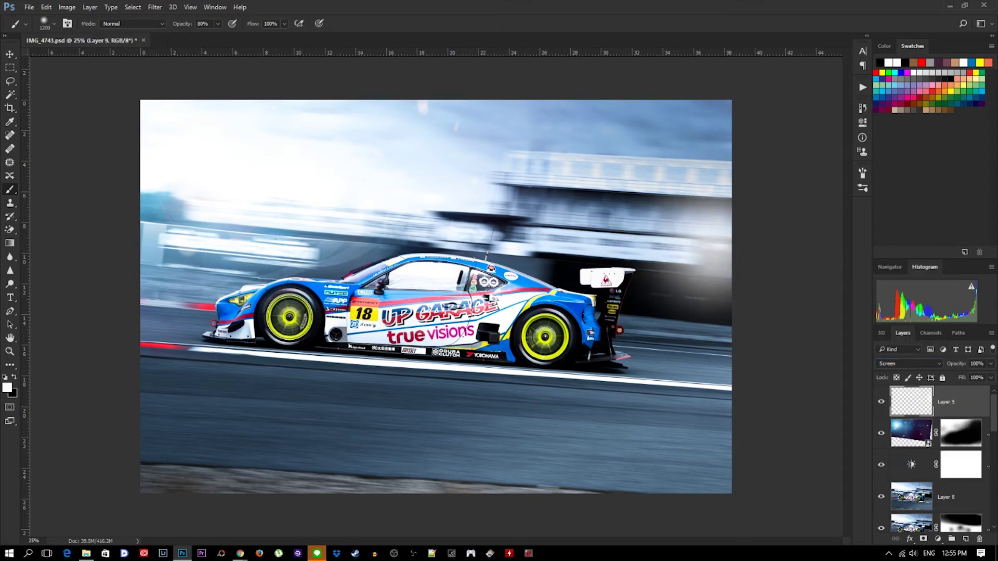
left_click(675, 252, "alt")
left_click_drag(483, 160, 551, 76)
left_click(908, 363)
left_click(894, 253)
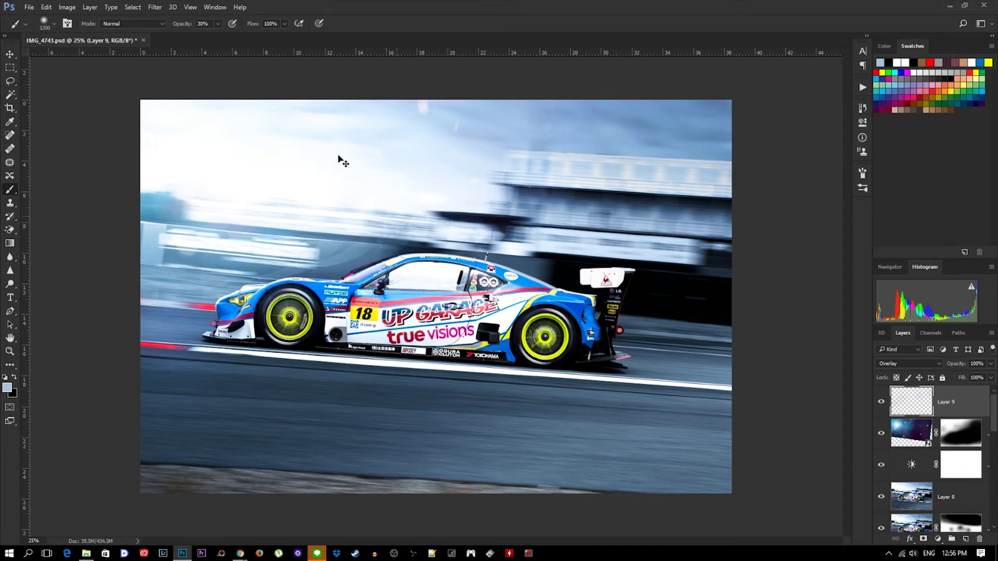
Step: Select the side windows with a path and fill them on new Layer 10
key("ctrl+plus")
key("ctrl+plus")
key("ctrl+plus")
key("p")
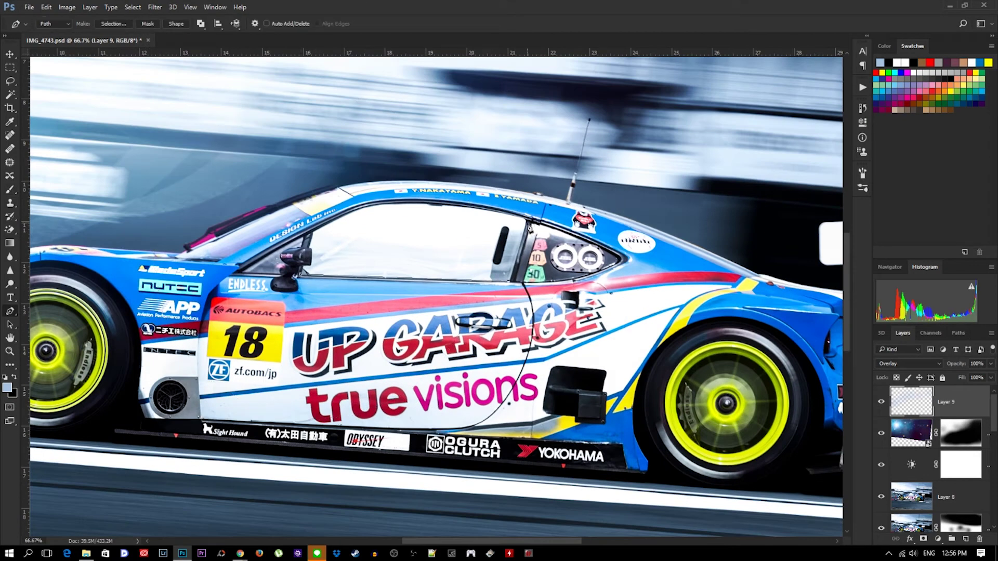
key("ctrl+Return")
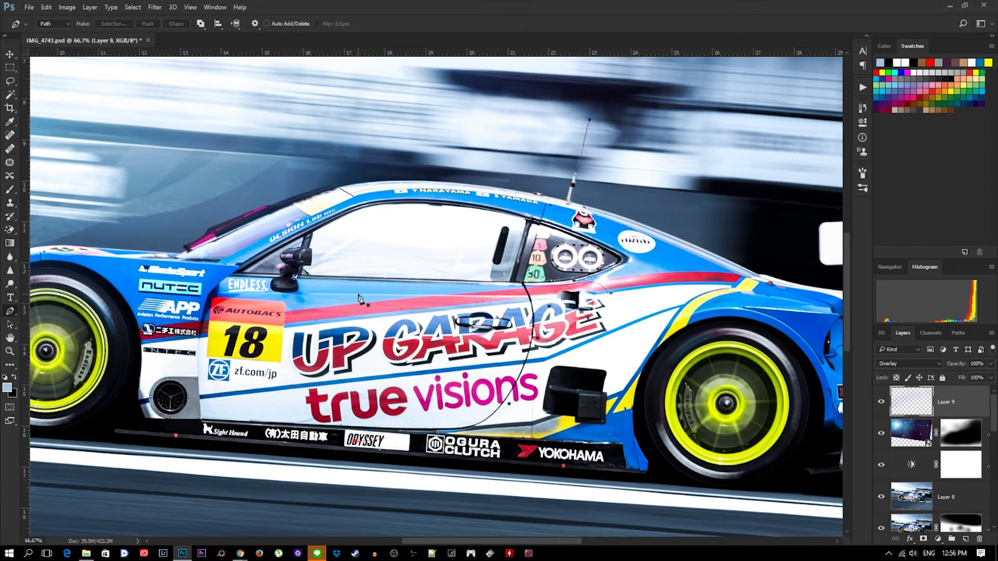
key("b")
key("ctrl+shift+alt+n")
left_click(908, 364)
key("Escape")
key("alt+BackSpace")
key("ctrl+minus")
key("ctrl+minus")
key("ctrl+minus")
Step: Set Layer 10 to Screen at 51% opacity, then add a Hue/Saturation adjustment
left_click(908, 363)
left_click(894, 231)
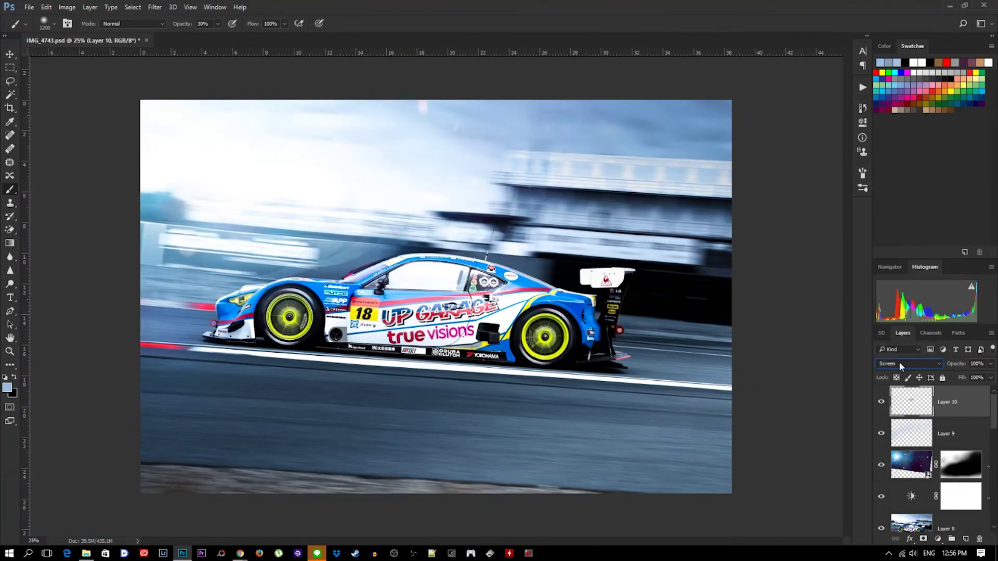
left_click_drag(974, 379, 965, 379)
key("ctrl+1")
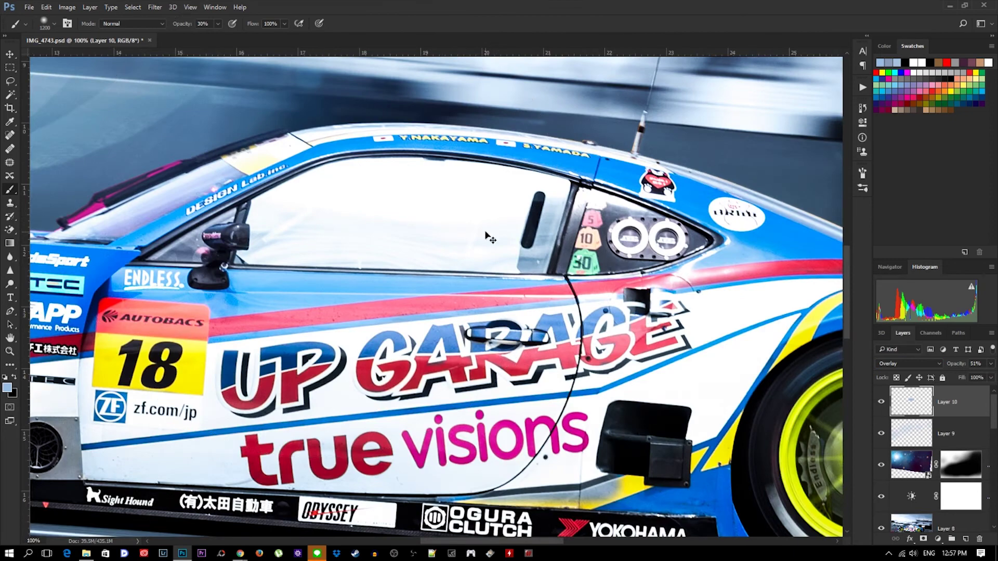
key("ctrl+minus")
key("ctrl+minus")
key("ctrl+minus")
key("v")
key("ctrl+u")
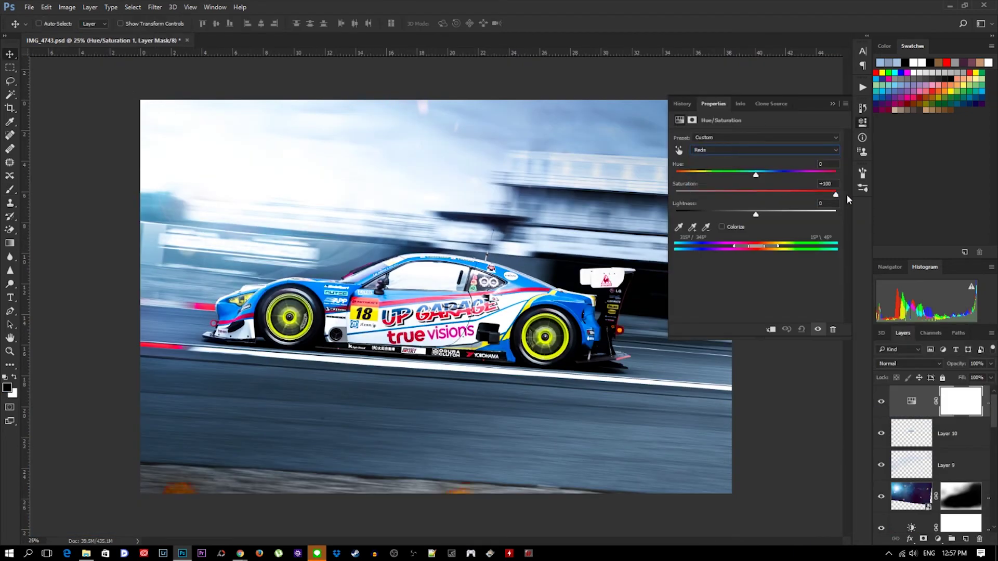
Step: Raise the Blues saturation and restrict the Hue/Saturation layer to the car selection
left_click(764, 150)
left_click(701, 195)
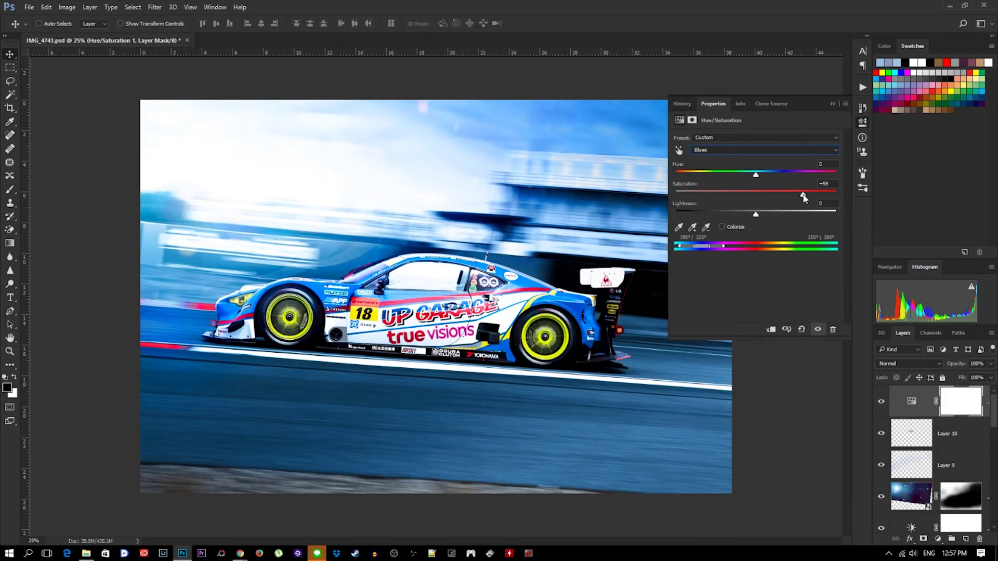
key("m")
right_click(287, 142)
left_click(334, 269)
left_click(592, 136)
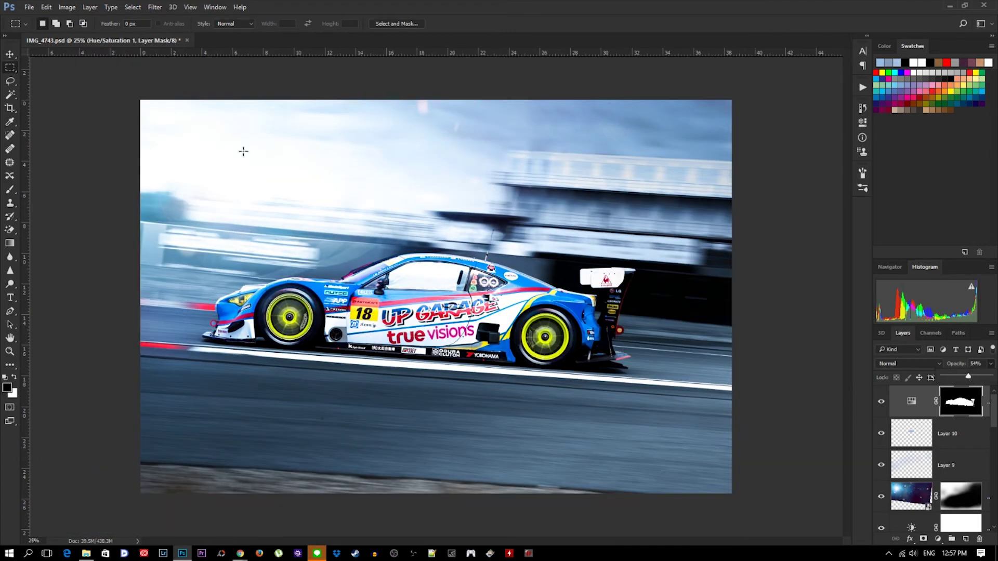
Step: Add a Black & White layer with an inverted mask to desaturate the windscreen trim
scroll(332, 300, "up", 3)
key("b")
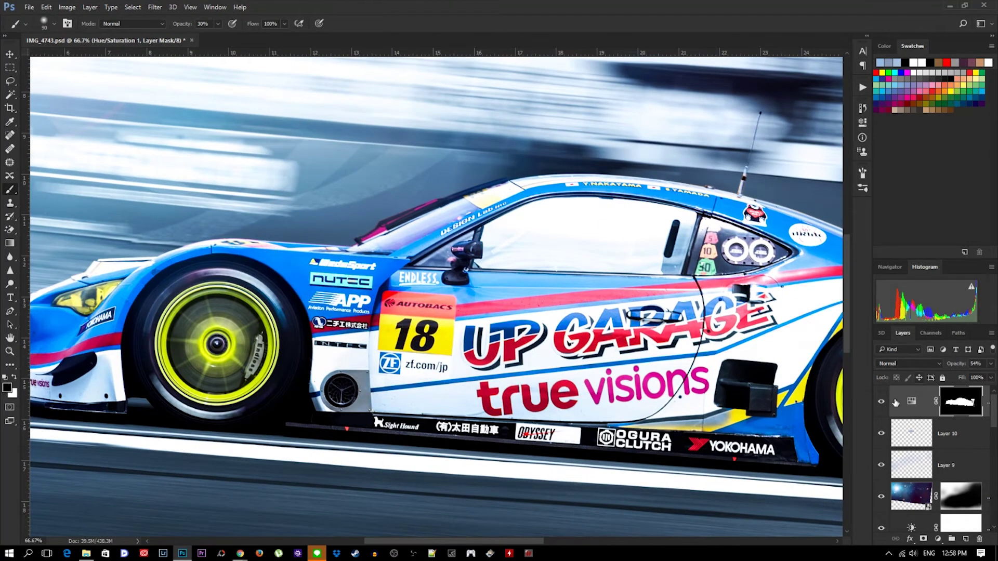
scroll(423, 264, "up", 2)
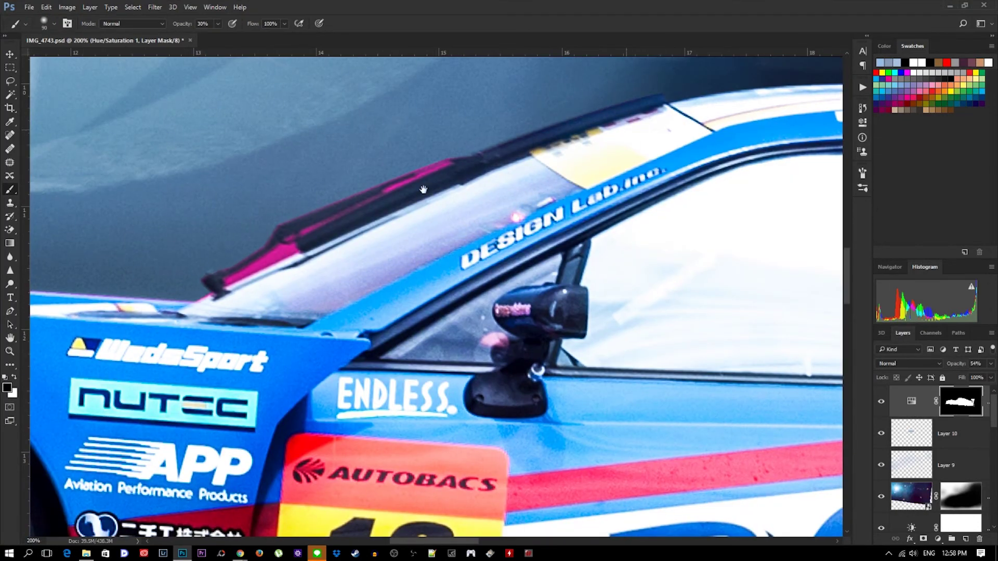
left_click_drag(642, 82, 775, 82)
key("e")
left_click(938, 539)
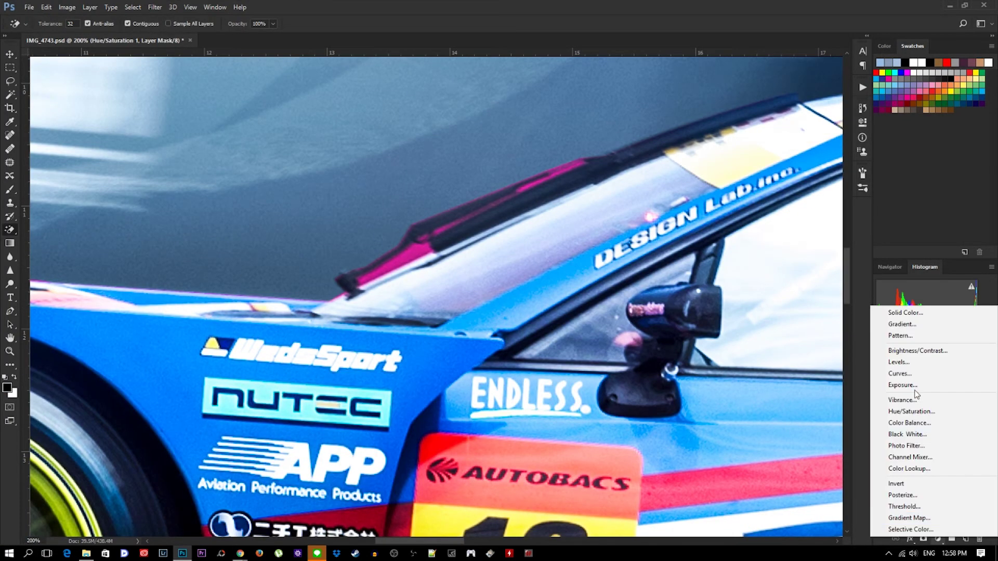
left_click(906, 434)
left_click(832, 113)
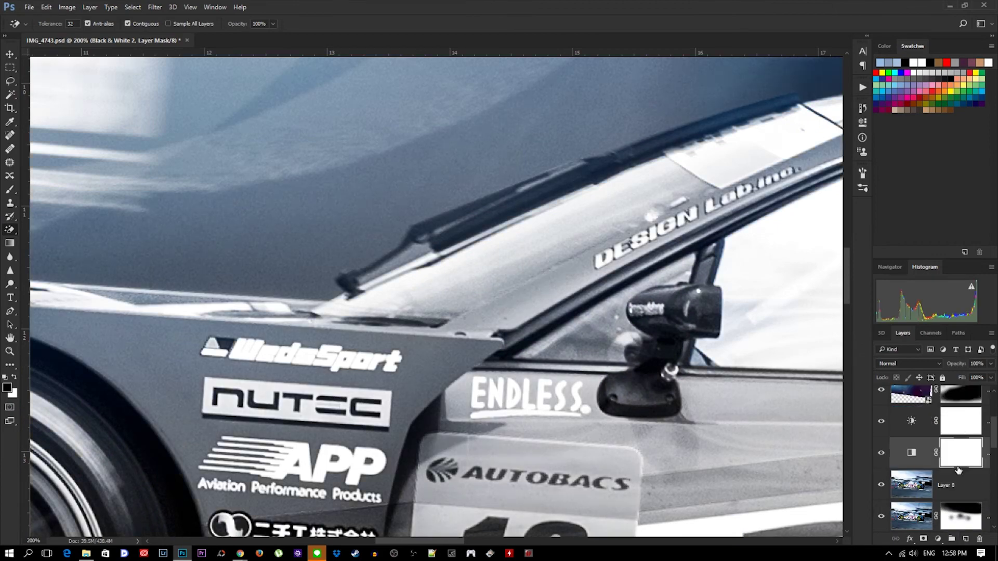
key("ctrl+i")
key("b")
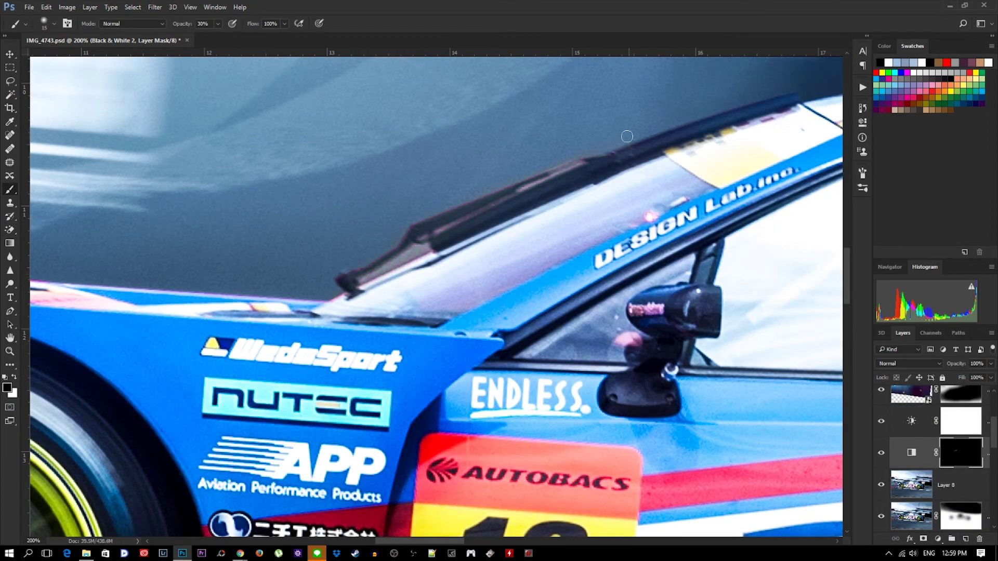
Step: Create Layer 11 filled with 50% grey in Overlay mode for burning
key("ctrl+minus")
key("ctrl+minus")
key("ctrl+minus")
key("ctrl+minus")
key("ctrl+minus")
left_click(9, 53)
key("ctrl+shift+alt+n")
key("shift+F5")
left_click(783, 178)
key("shift+alt+o")
left_click(9, 284)
Step: Burn the car's shadow details on the grey Overlay layer
key("ctrl+plus")
key("ctrl+plus")
key("ctrl+plus")
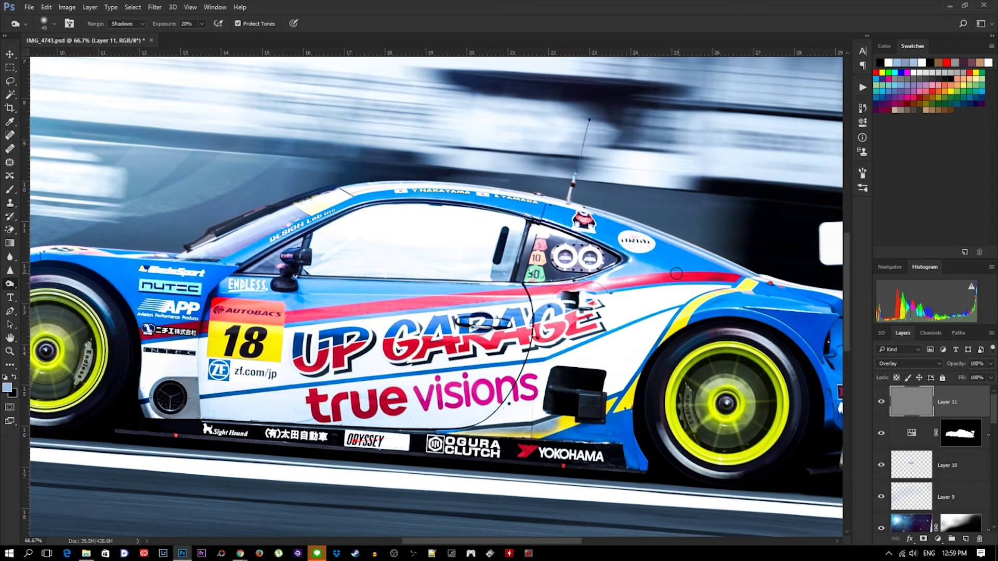
scroll(604, 255, "right", 3)
scroll(604, 255, "down", 1)
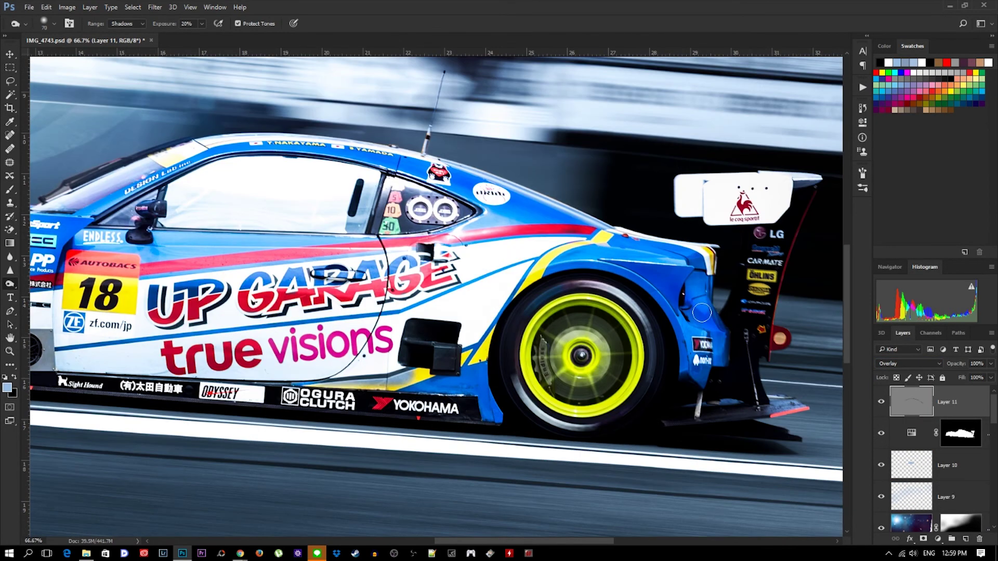
scroll(706, 388, "left", 5)
scroll(675, 372, "down", 1)
scroll(462, 351, "left", 4)
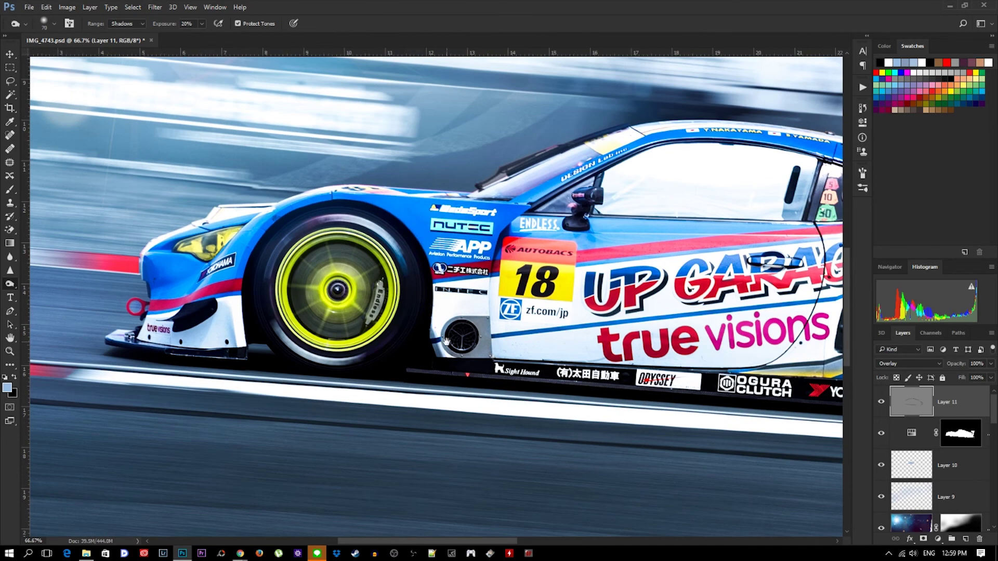
scroll(378, 212, "right", 3)
scroll(397, 246, "up", 1)
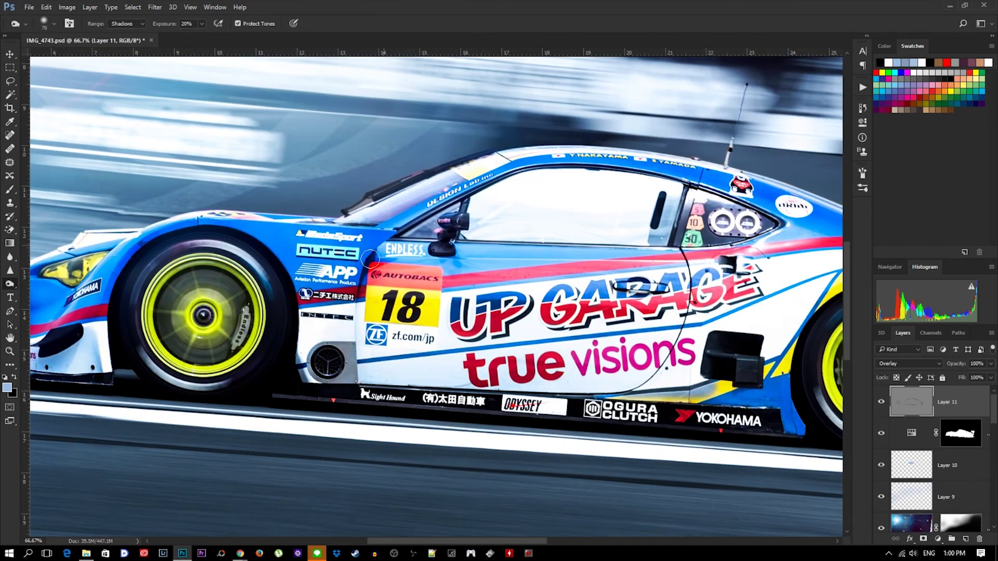
Step: Paint yellow accents at the rear wheel on new Layer 12
key("ctrl+plus")
scroll(291, 224, "right", 8)
scroll(290, 224, "down", 4)
key("p")
key("ctrl+shift+alt+n")
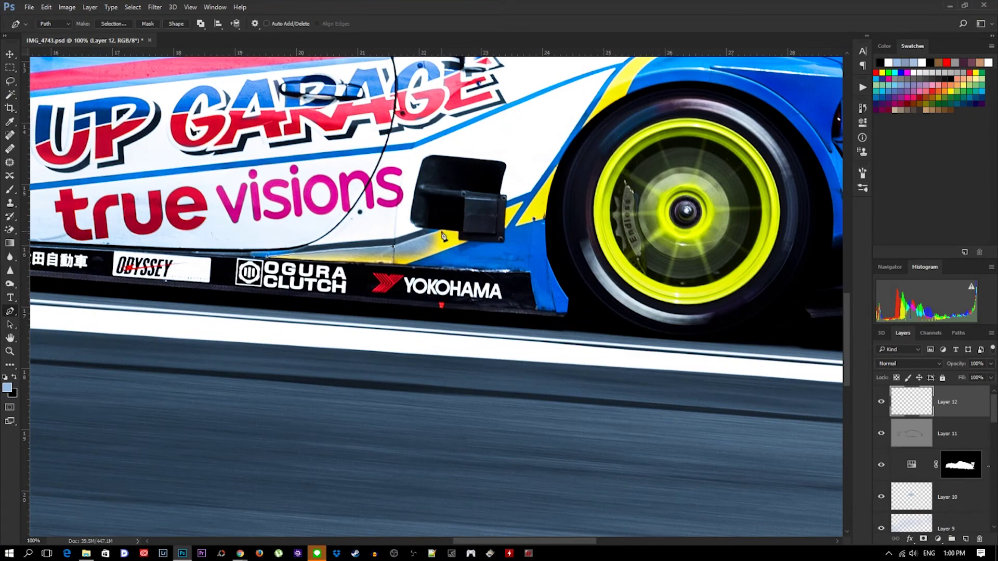
key("b")
left_click(439, 241, "alt")
key("Return")
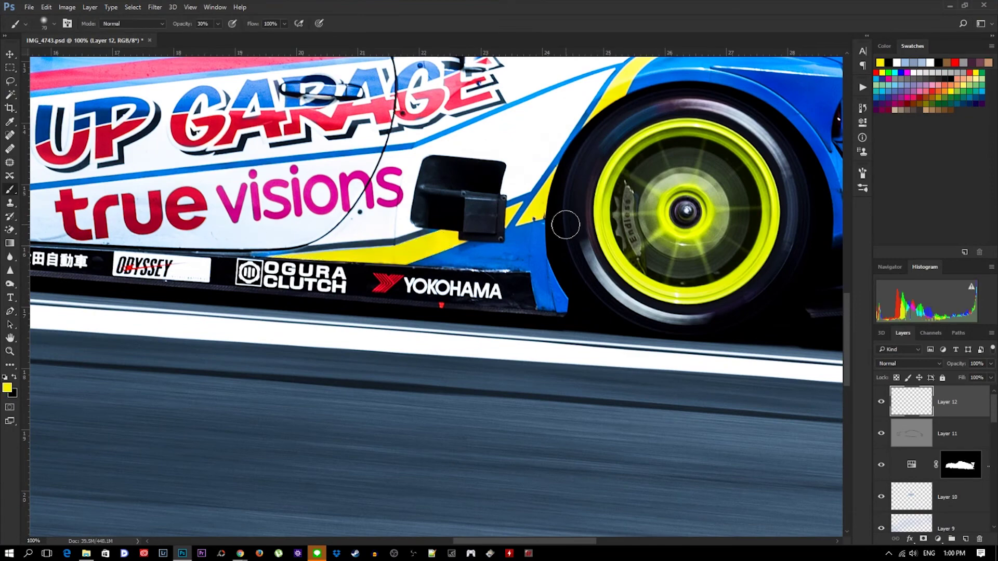
Step: Add a Hue/Saturation adjustment with Saturation -40
key("ctrl+0")
key("ctrl+minus")
left_click_drag(757, 202, 737, 202)
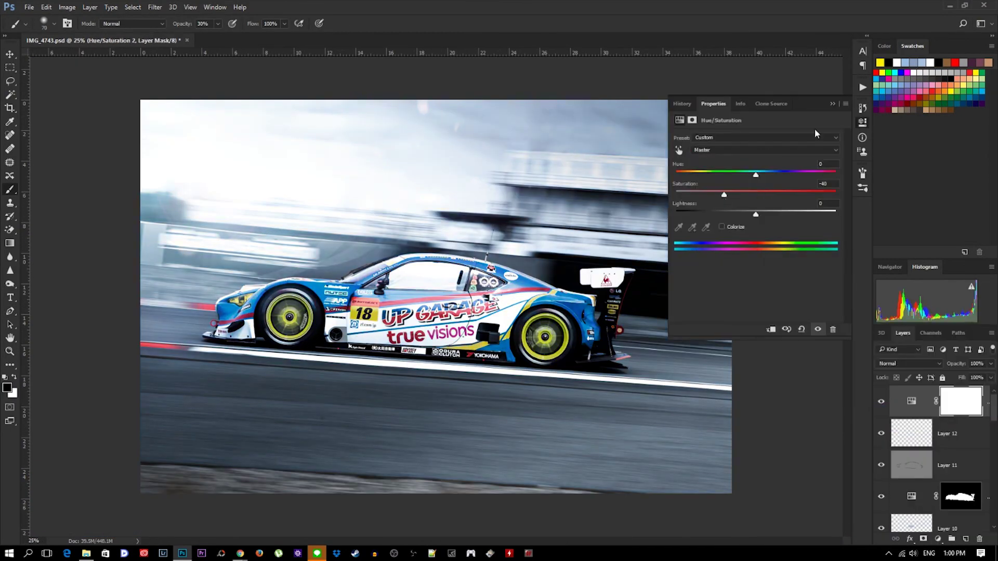
Step: Invert the Hue/Saturation 2 mask, paint white on the right with a 1400 px brush, black over the road
key("ctrl+i")
key("x")
key("bracketright")
key("bracketright")
key("bracketright")
left_click_drag(768, 434, 802, 234)
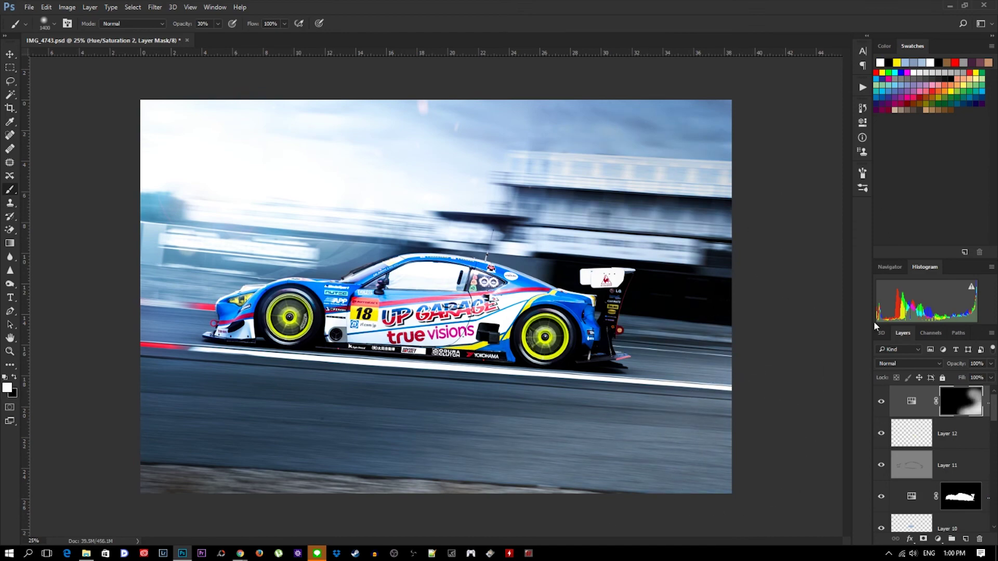
key("x")
left_click_drag(400, 456, 536, 488)
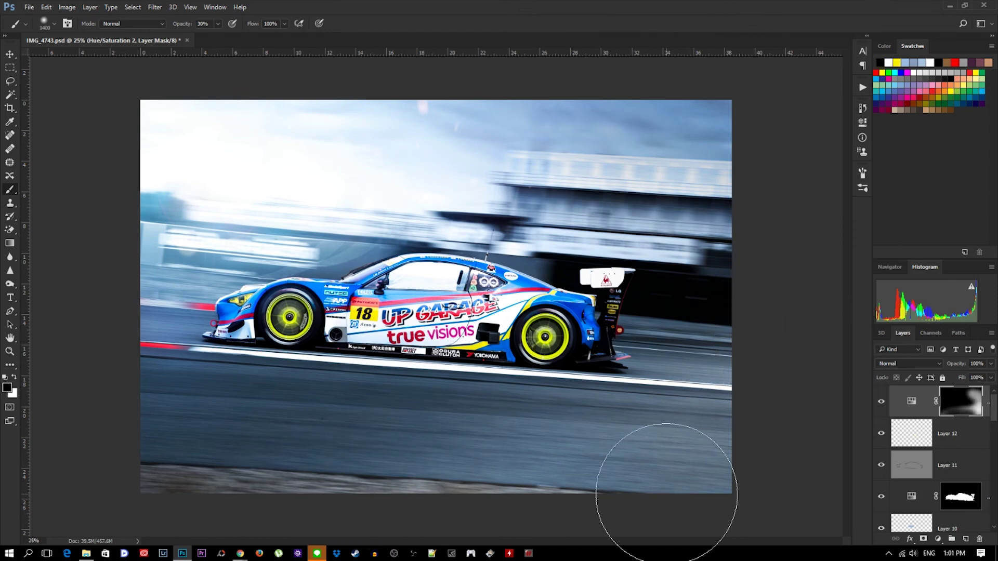